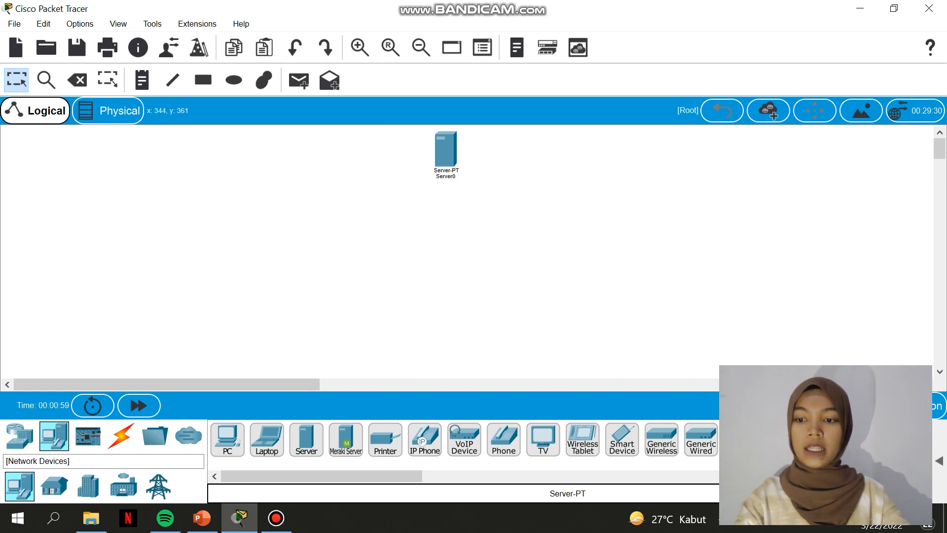
Step: Place three PT-Switch devices: one beneath the server, one farther out to the left and one farther out to the right
click(19, 437)
click(54, 486)
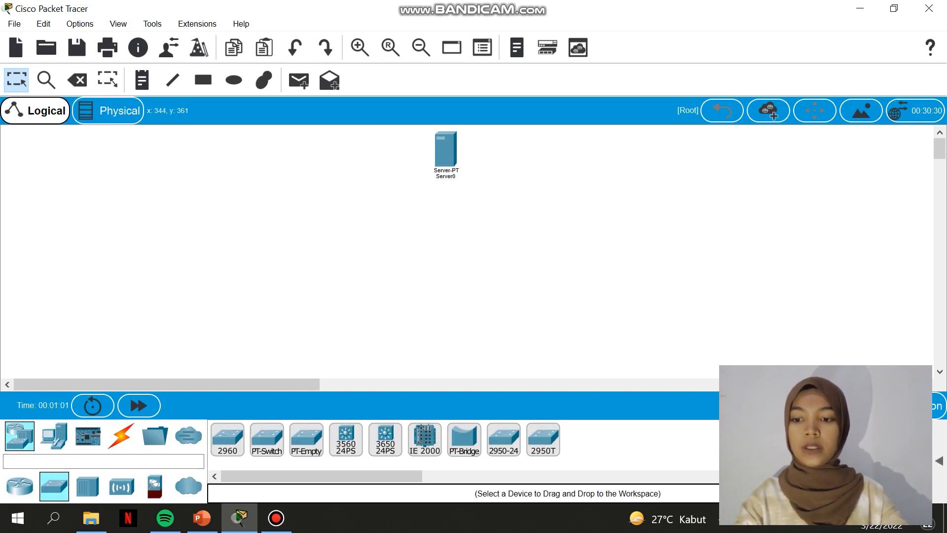
click(267, 439)
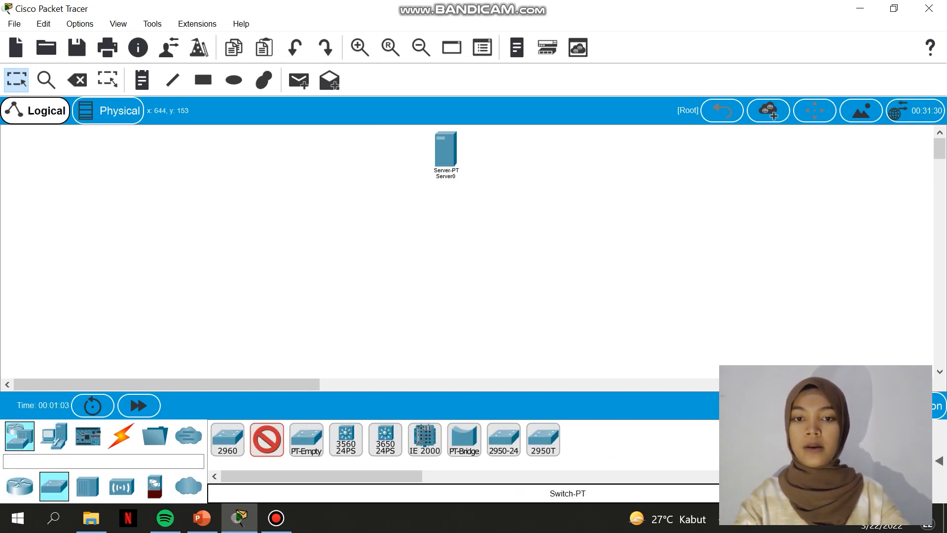
click(438, 228)
click(267, 439)
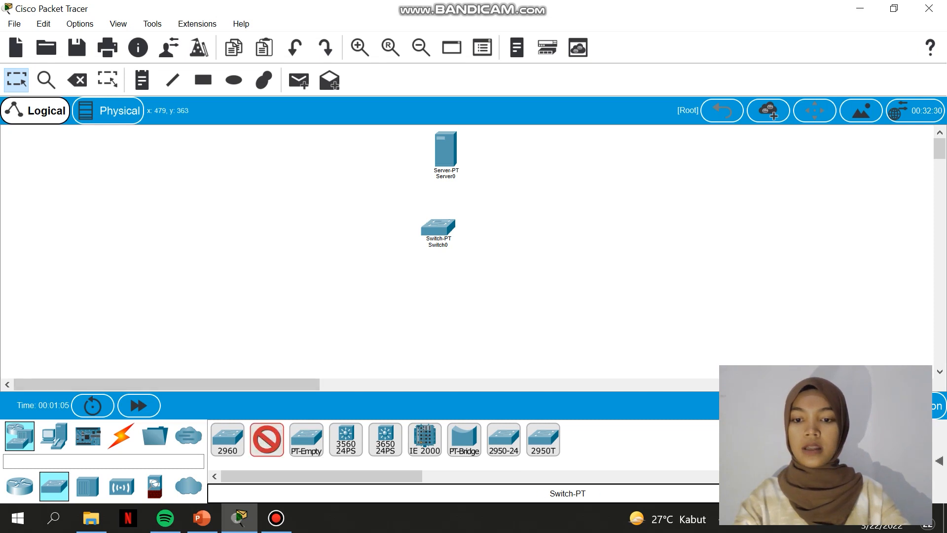
click(267, 230)
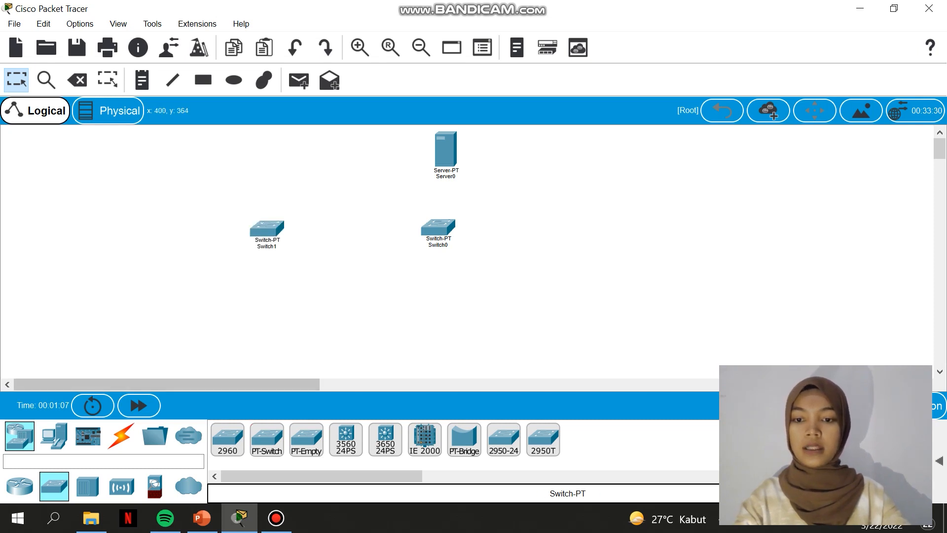
click(267, 439)
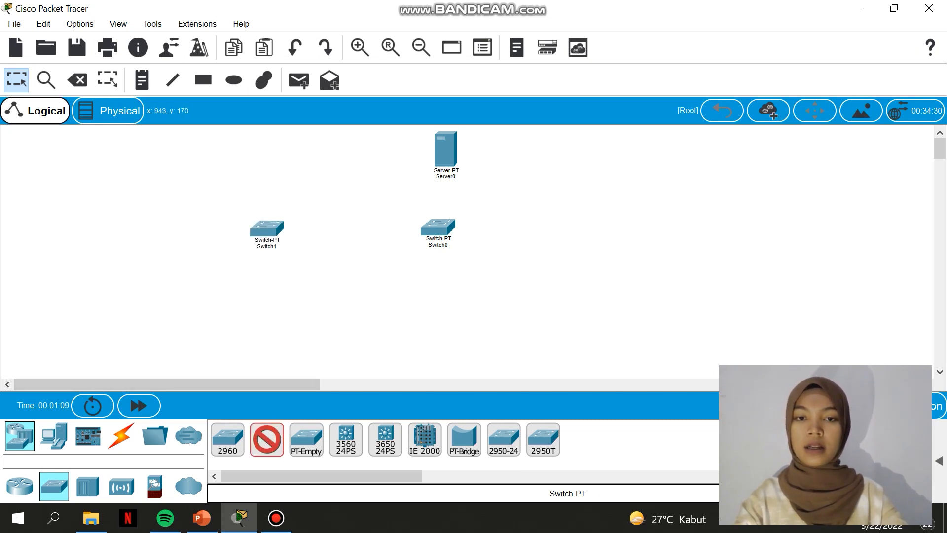
click(642, 242)
Step: Rearrange the switches so the middle one sits directly under the server and the two outer ones sit lower
mouse_move(438, 227)
mouse_down()
mouse_move(462, 215)
mouse_move(452, 215)
mouse_up()
drag(267, 228, 264, 258)
drag(642, 242, 647, 261)
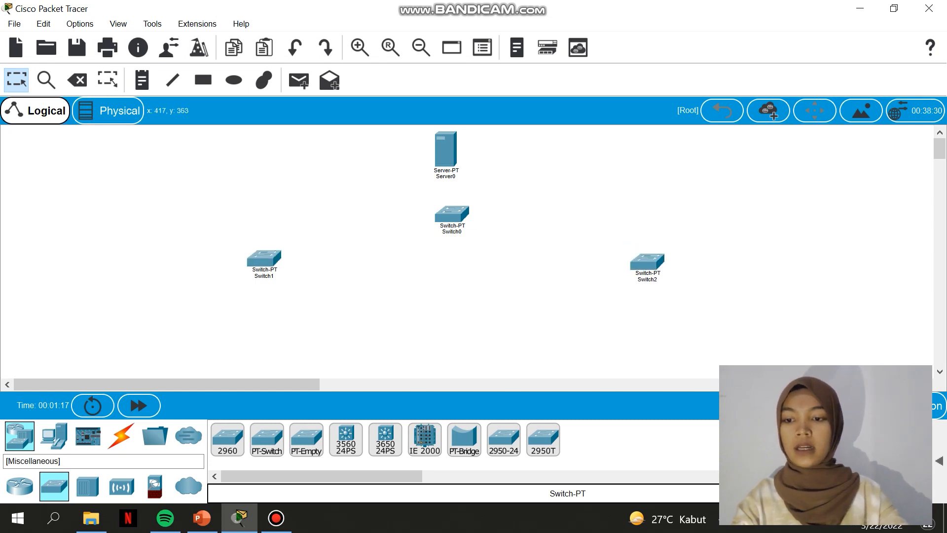
Step: Add a PC and a laptop below Switch1, the PC on its left and the laptop on its right
click(54, 436)
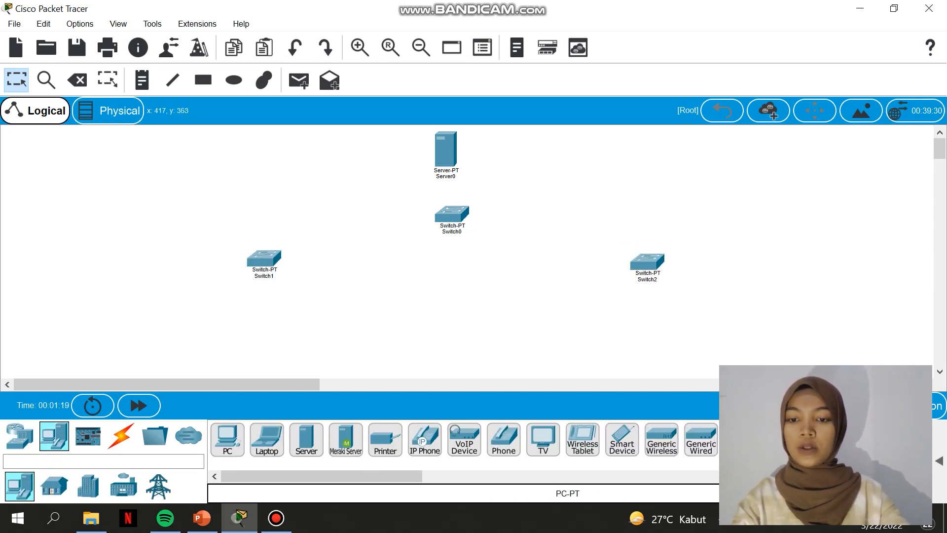
click(227, 439)
click(191, 297)
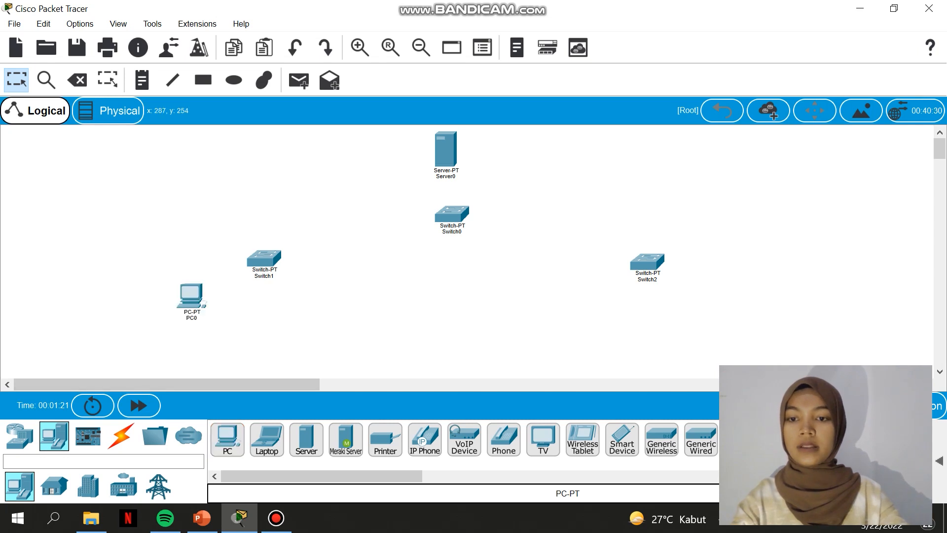
click(266, 439)
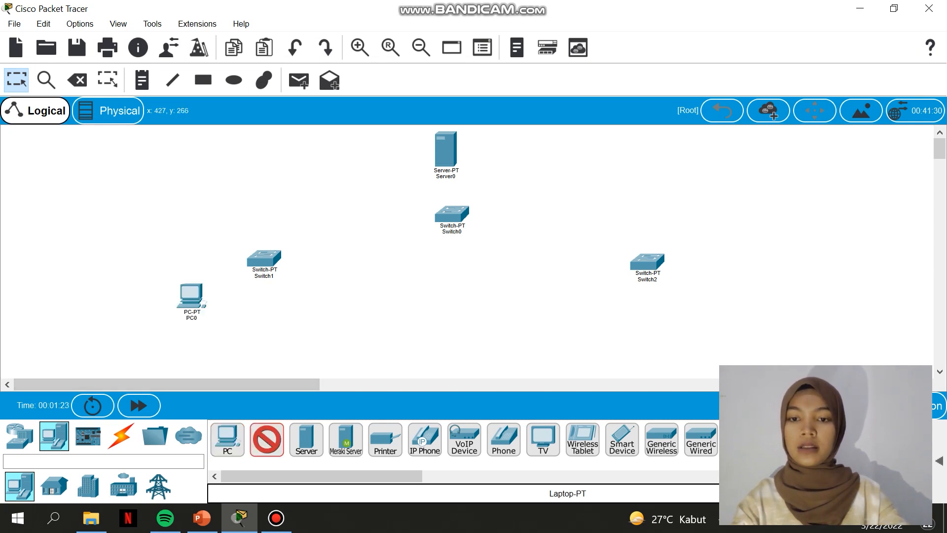
click(294, 306)
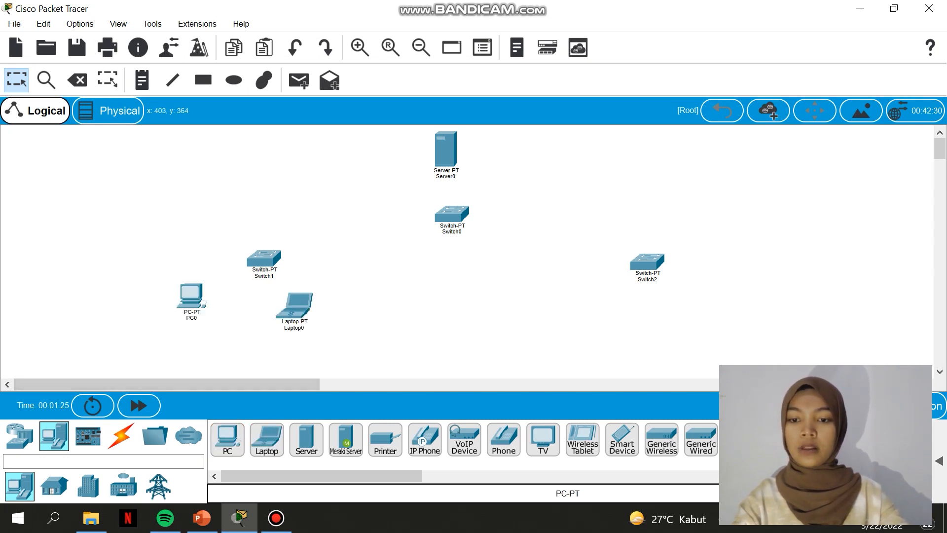
Step: Add a PC and a laptop below Switch2, the PC on its left and the laptop on its right
click(227, 439)
click(577, 302)
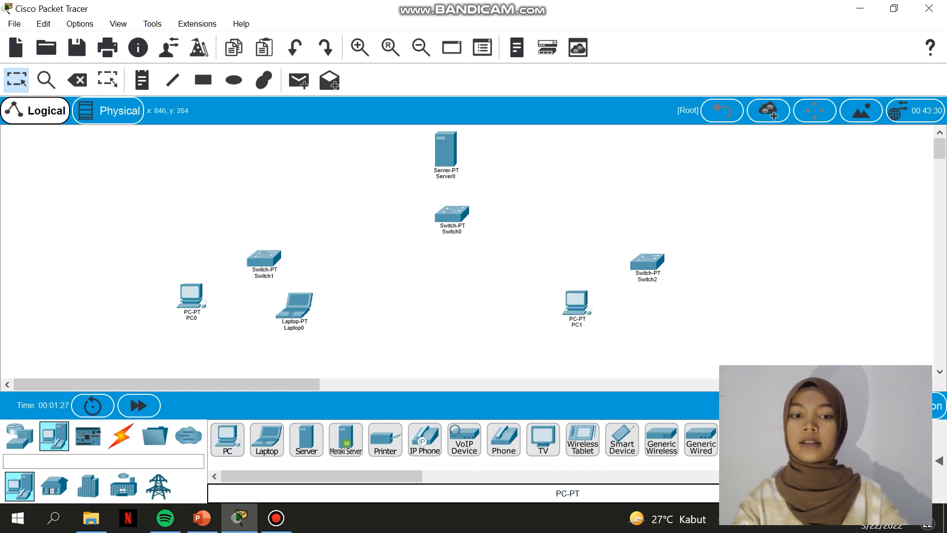
click(267, 439)
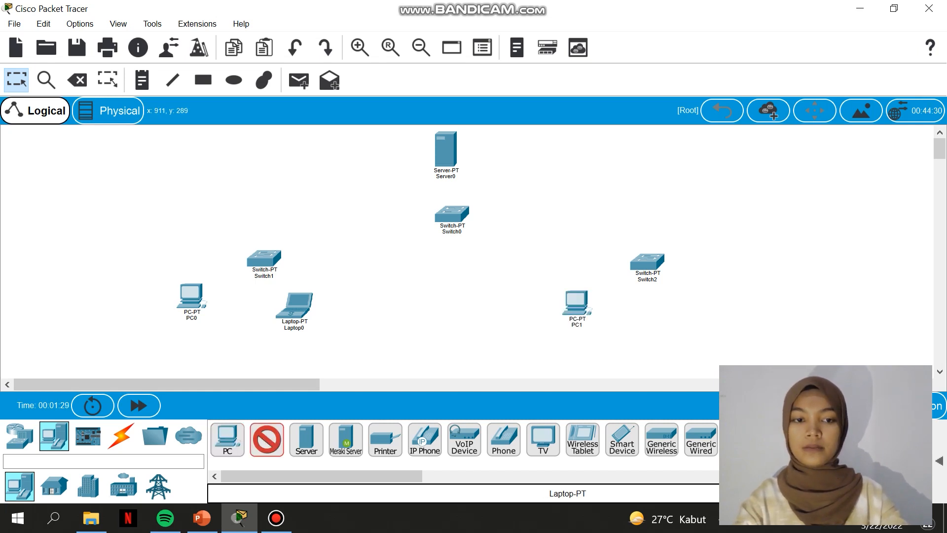
click(693, 302)
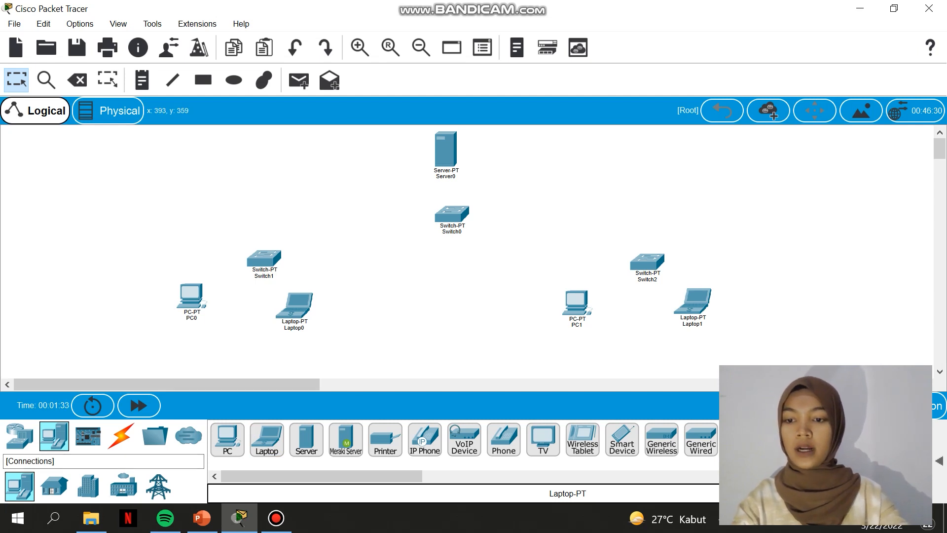
Step: Cable PC0 and Laptop0 to Switch1 using the automatically chosen connection type
click(121, 435)
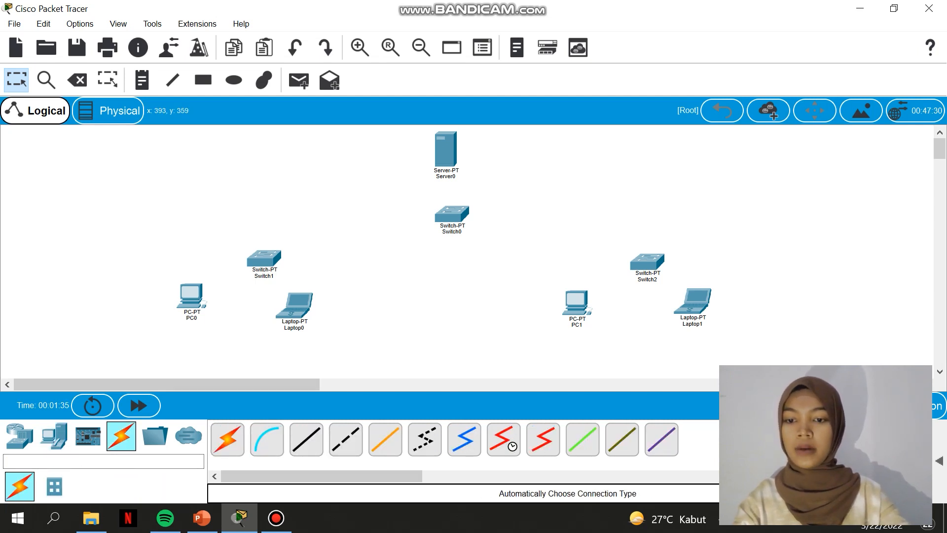
click(227, 439)
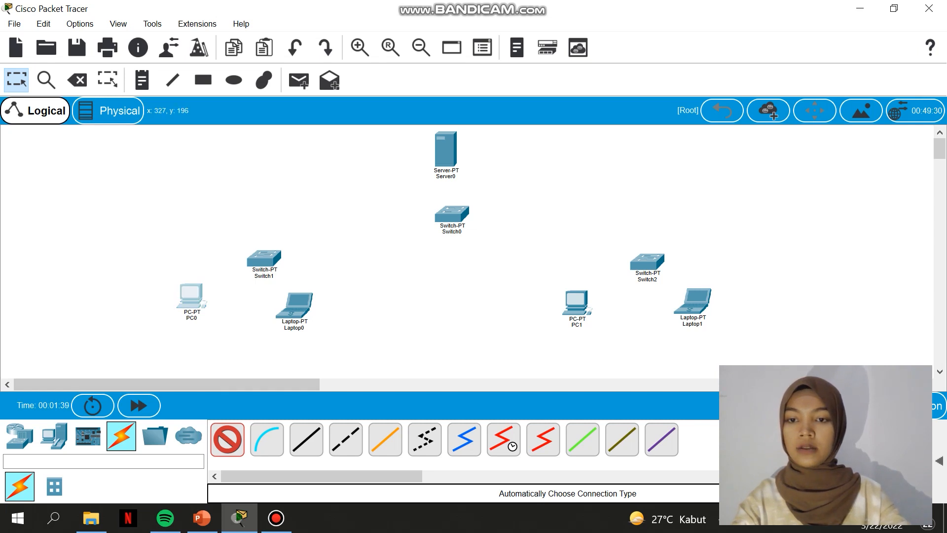
click(201, 305)
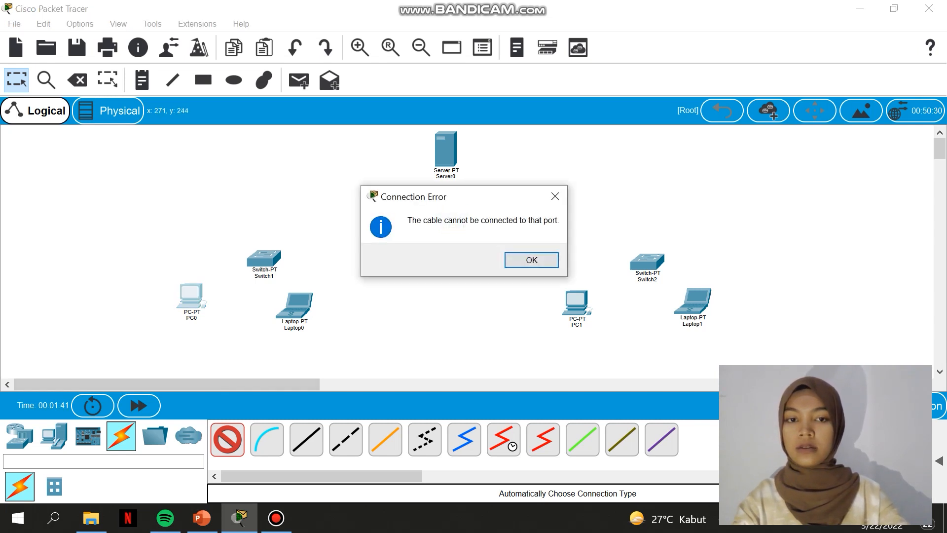
click(554, 194)
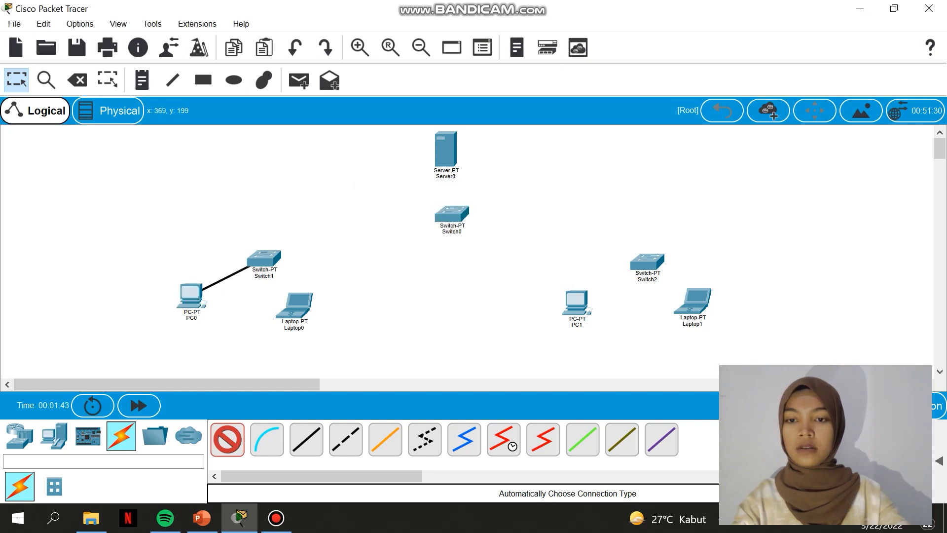
click(260, 259)
click(228, 440)
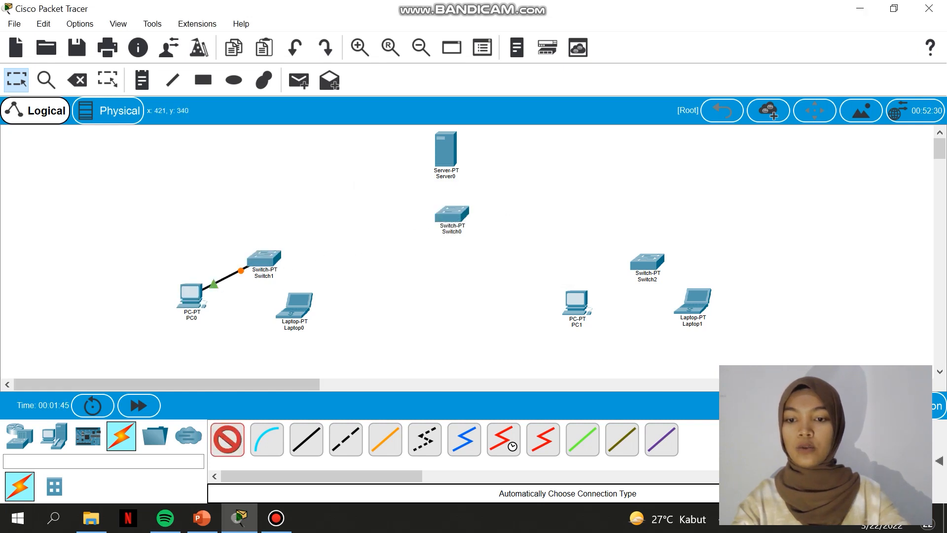
click(294, 304)
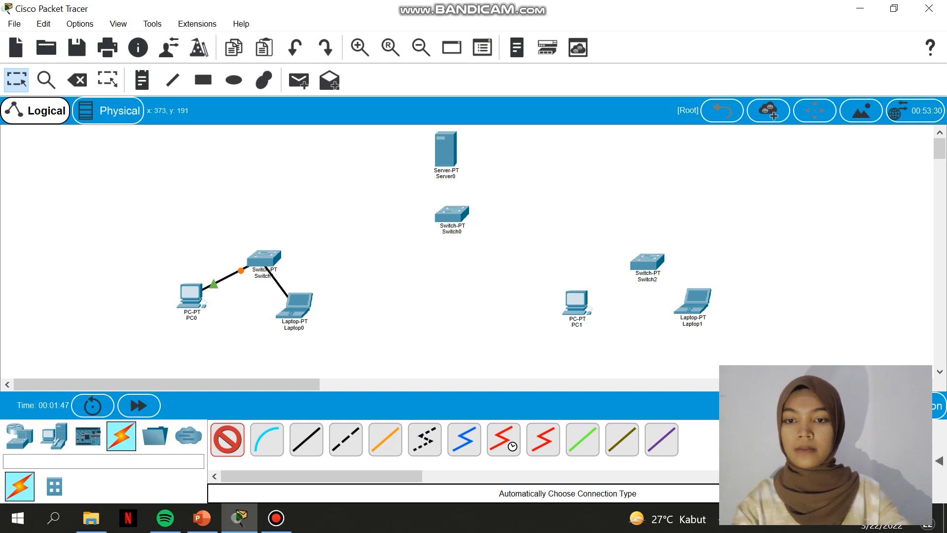
click(264, 257)
Step: Cable PC1 and Laptop1 to Switch2 using the automatically chosen connection type
click(227, 439)
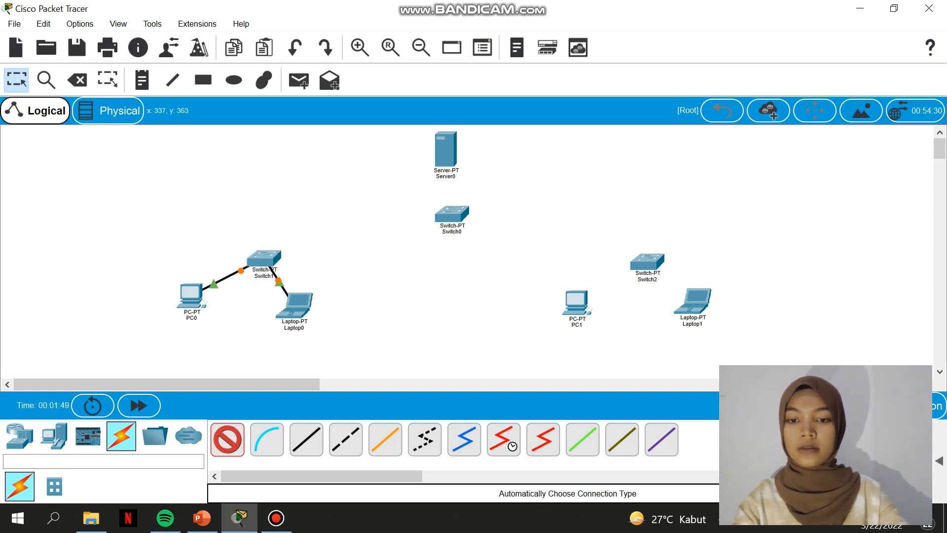
click(576, 302)
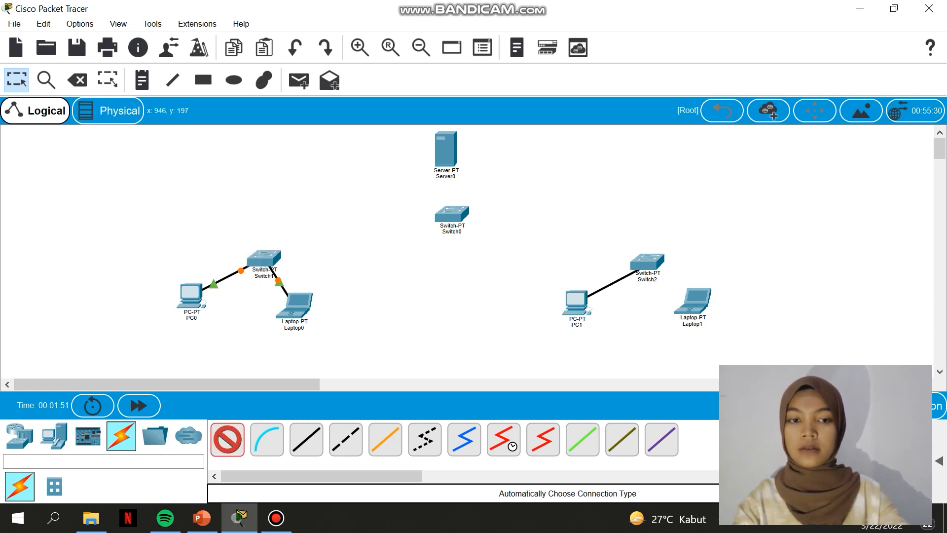
click(648, 261)
click(227, 439)
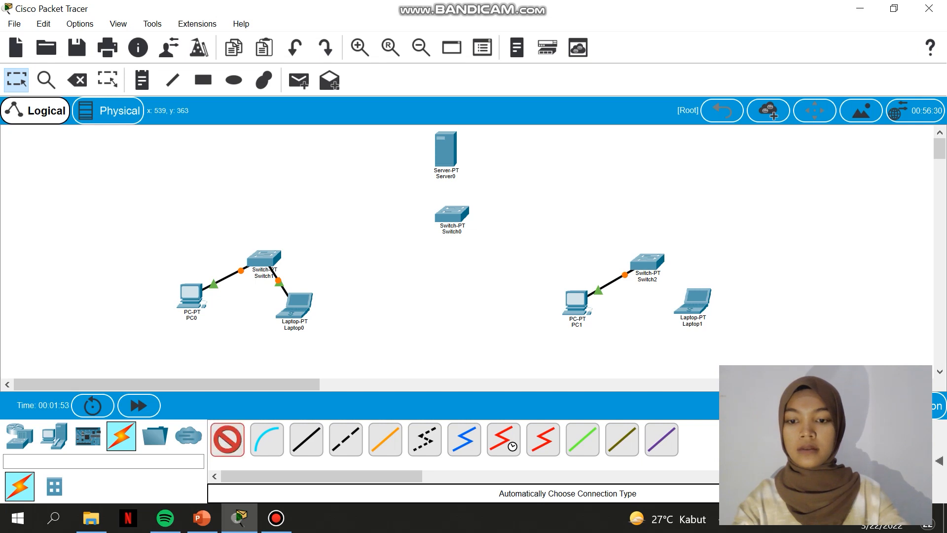
click(697, 302)
click(555, 196)
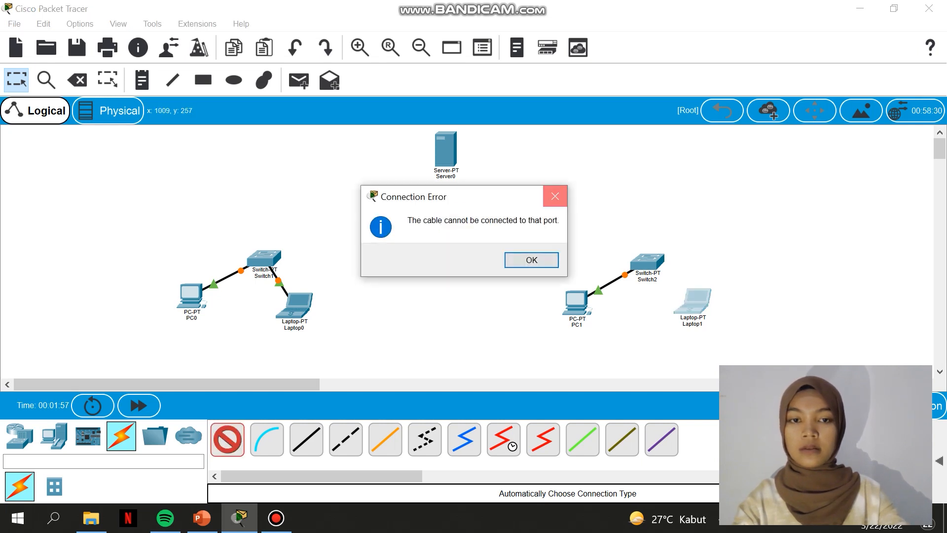
click(647, 262)
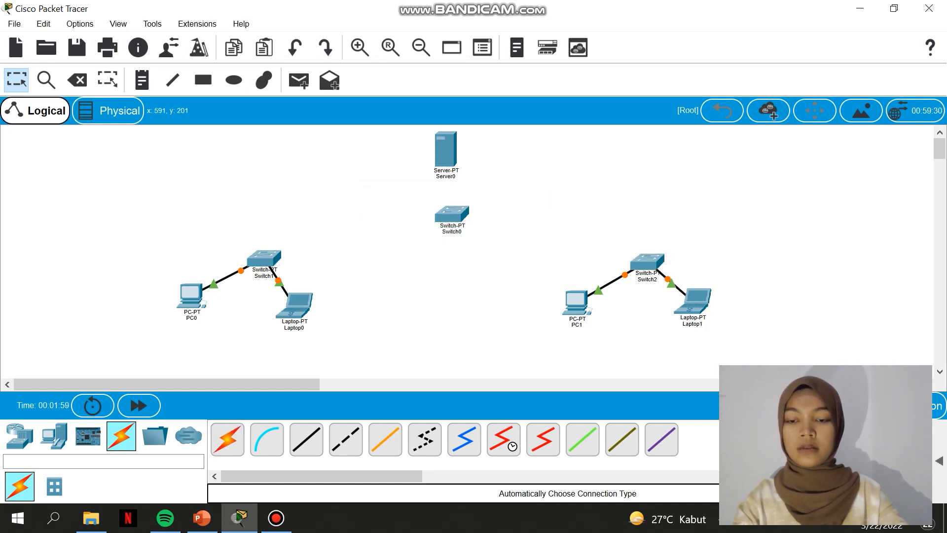
Step: Link Switch1, Switch2 and Server0 to the central Switch0 using the automatically chosen connection type
click(228, 439)
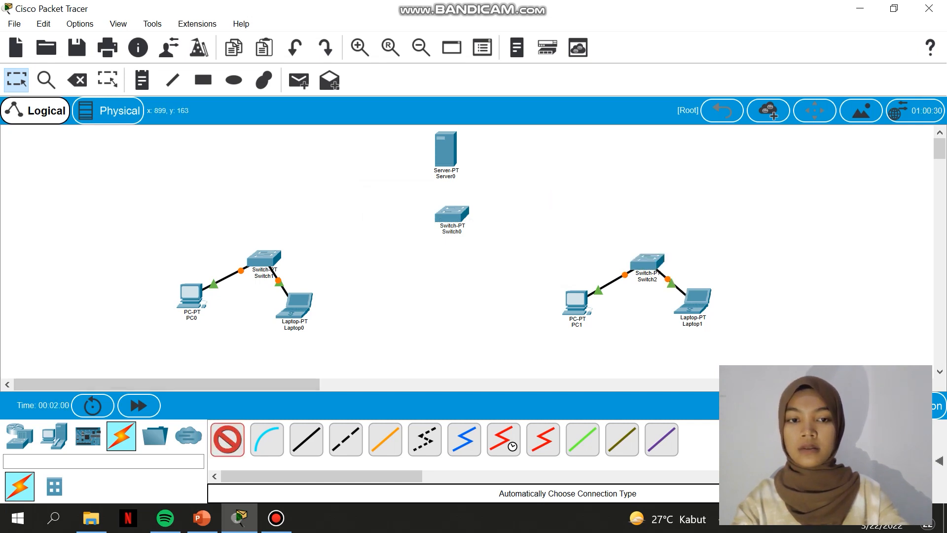
click(264, 257)
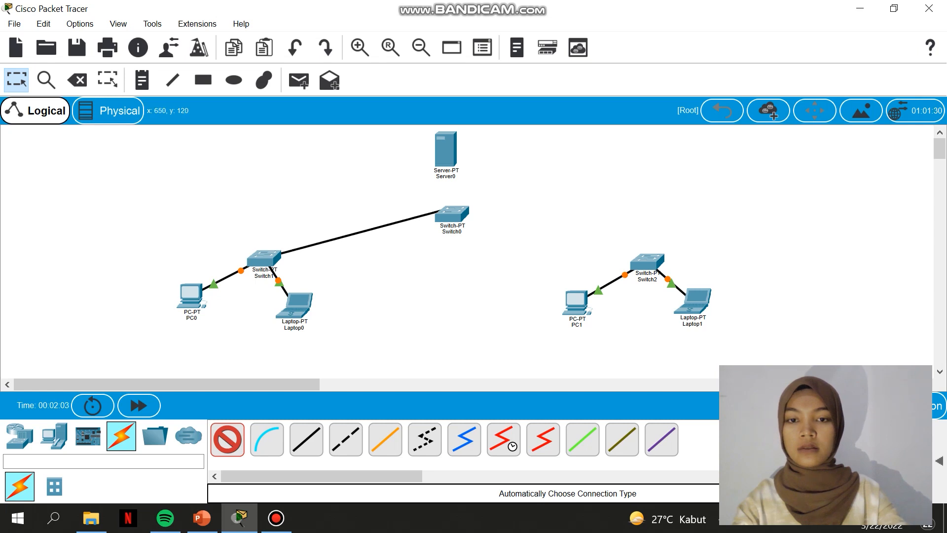
click(451, 213)
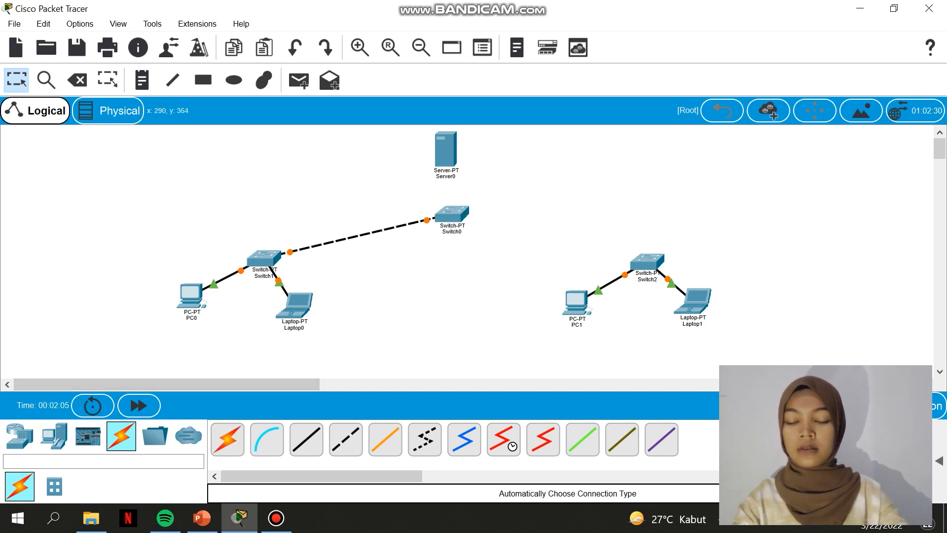
click(227, 440)
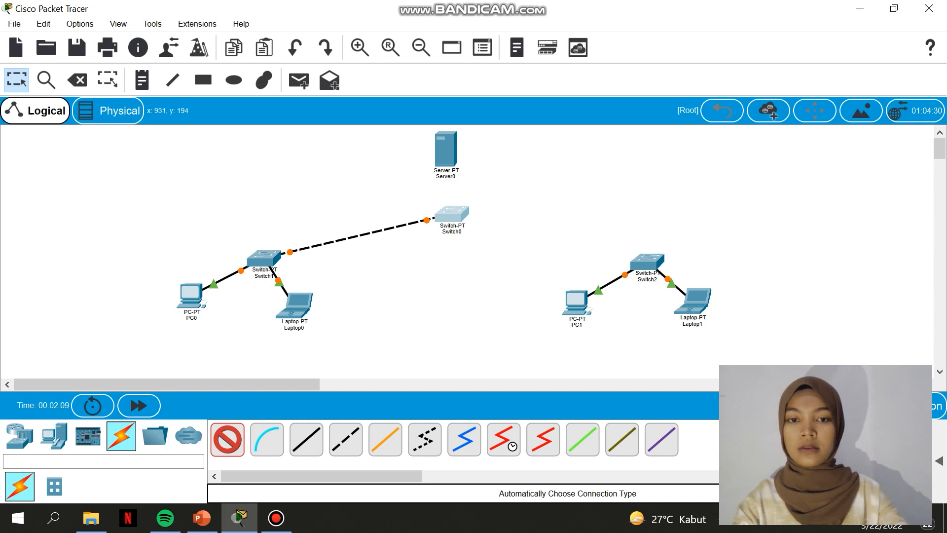
click(451, 213)
click(646, 261)
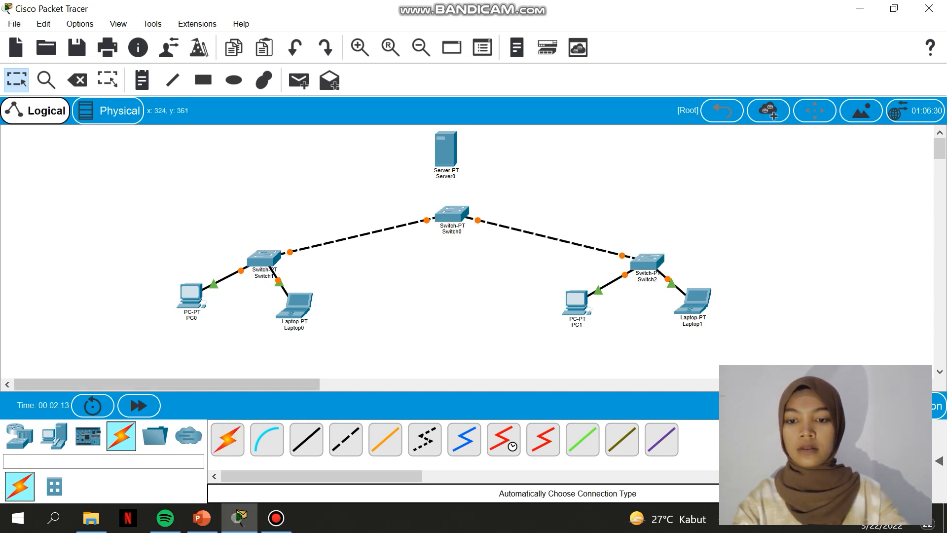
click(446, 148)
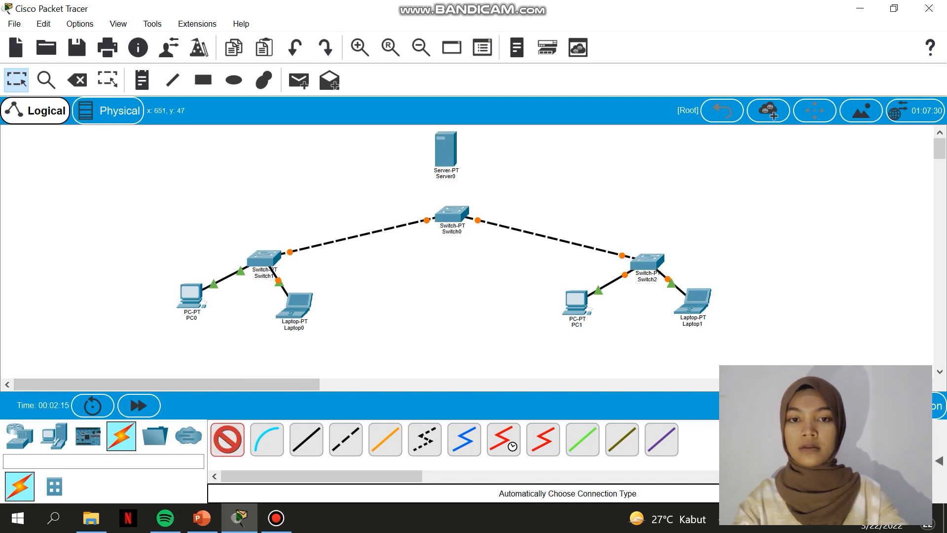
click(452, 212)
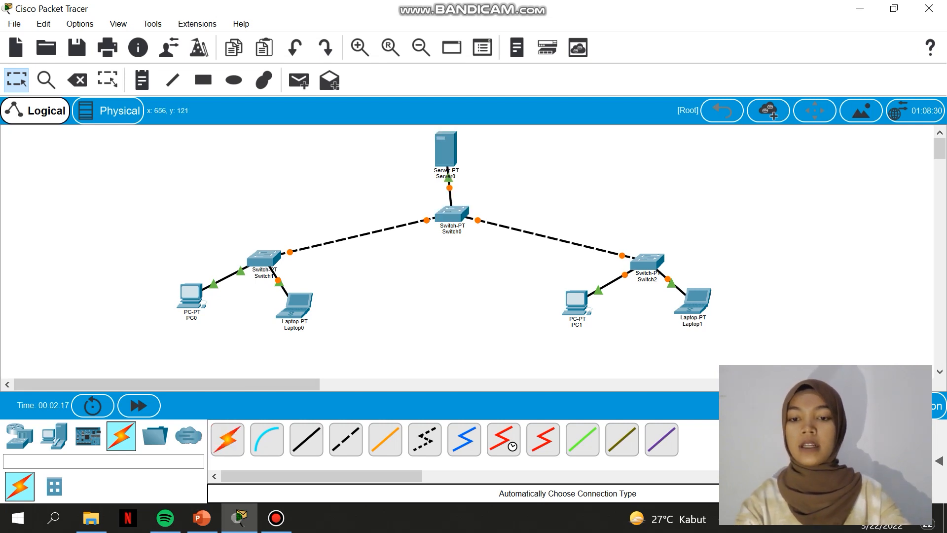
Step: Assign Server0 the static IP address 192.168.1.3 with the default subnet mask 255.255.255.0
mouse_move(447, 168)
click(445, 148)
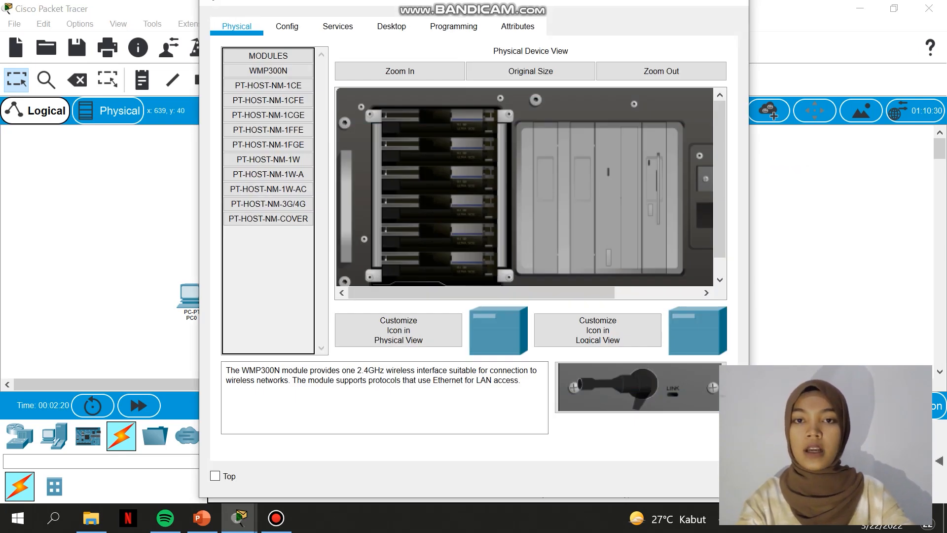
click(391, 27)
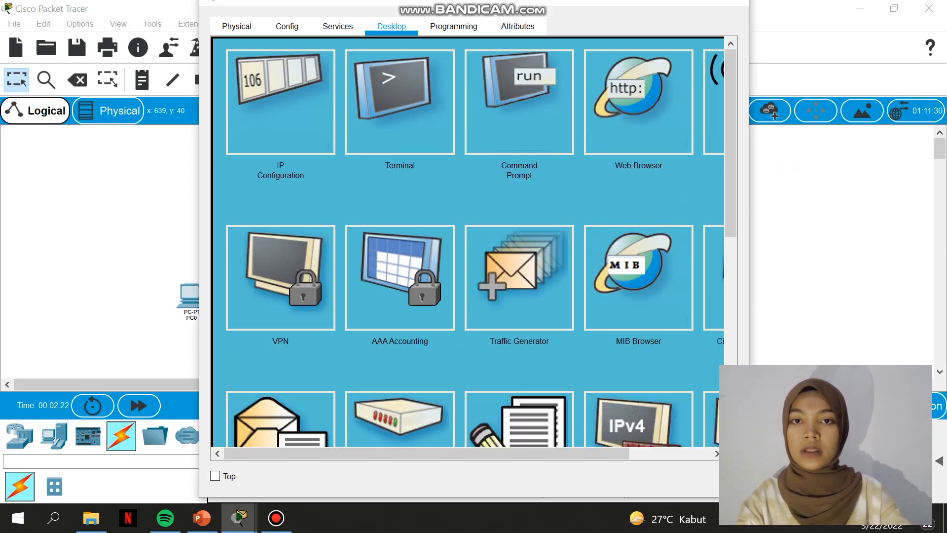
click(281, 102)
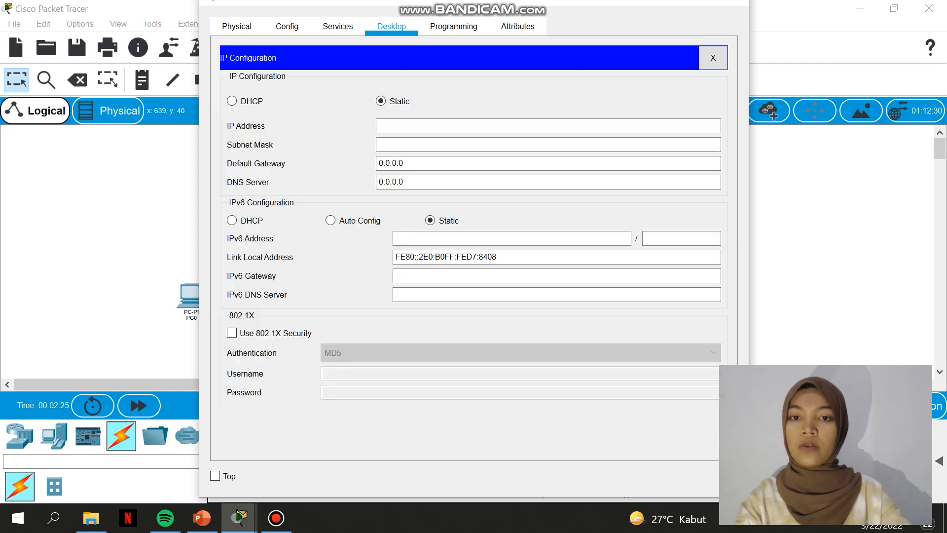
click(394, 125)
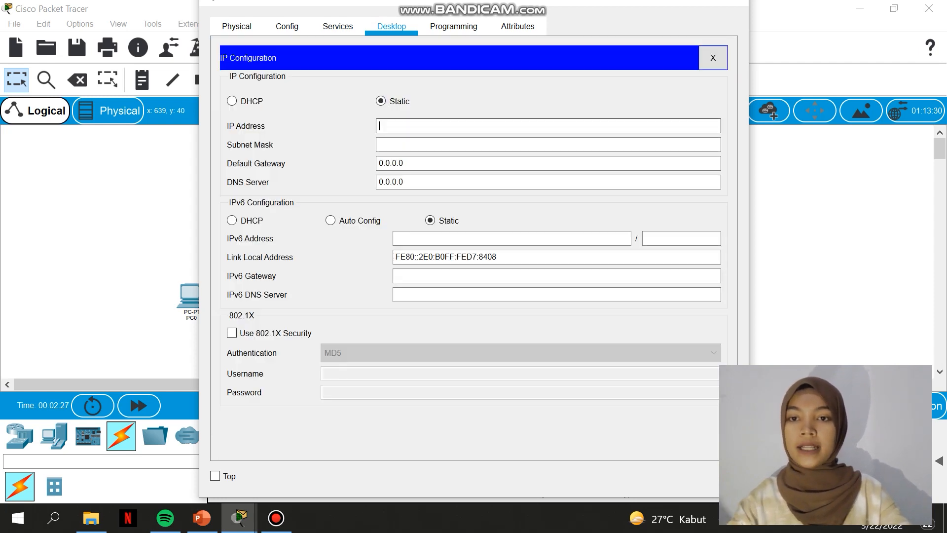
text(192.1)
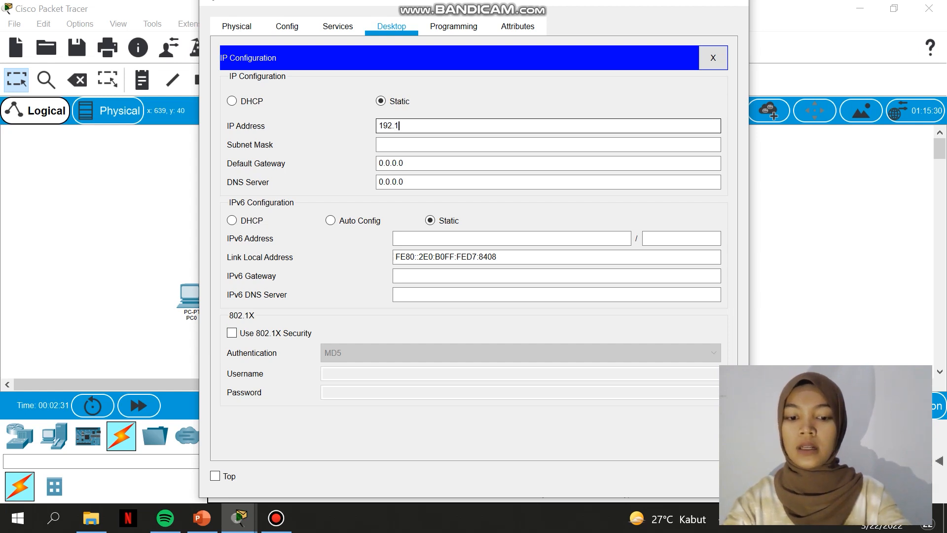
text(6)
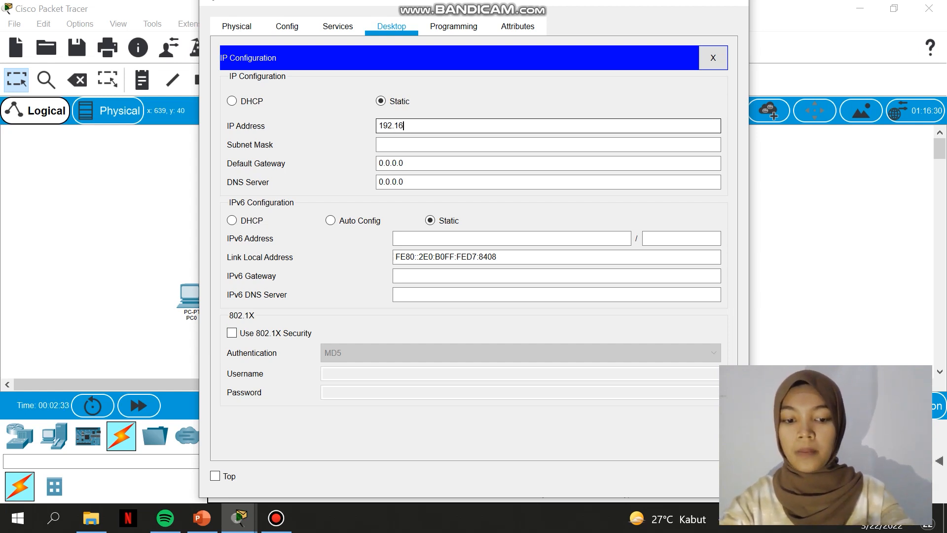
text(8.1)
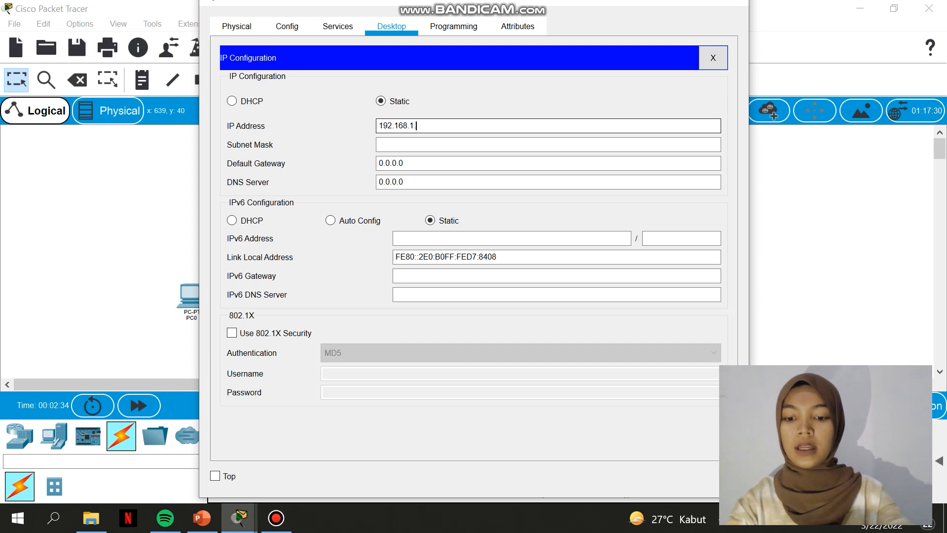
text(.3)
key(Tab)
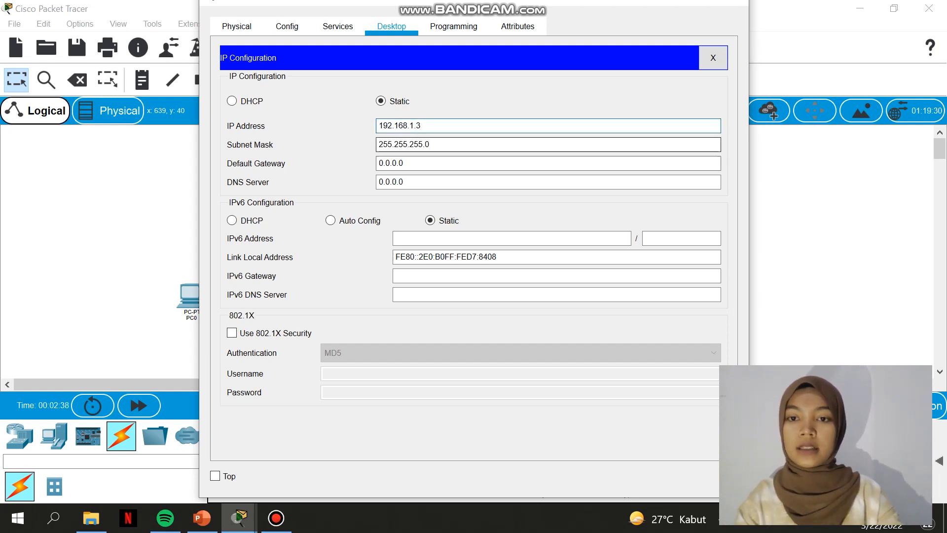
Step: Set Server0's default gateway to 192.168.1.1, clear its DNS server entry and close the server's settings
drag(409, 164, 379, 163)
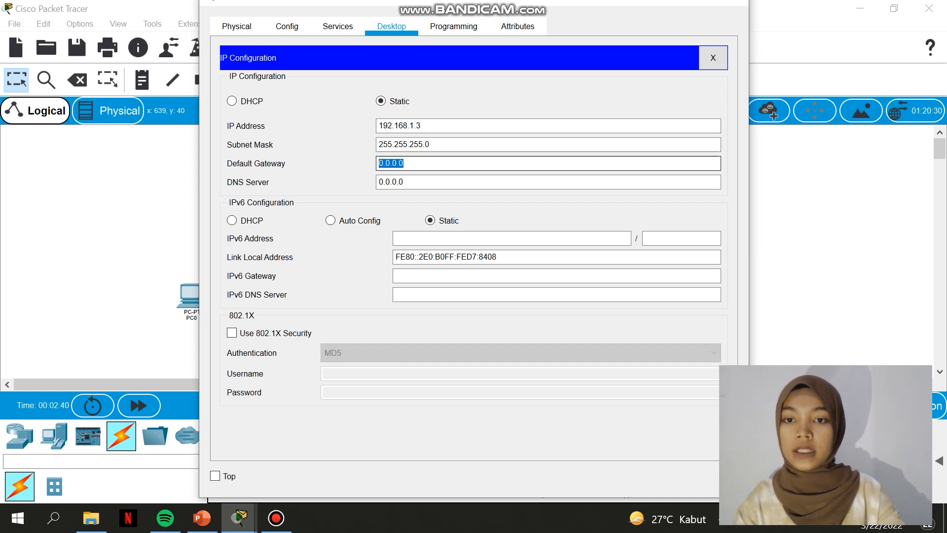
key(BackSpace)
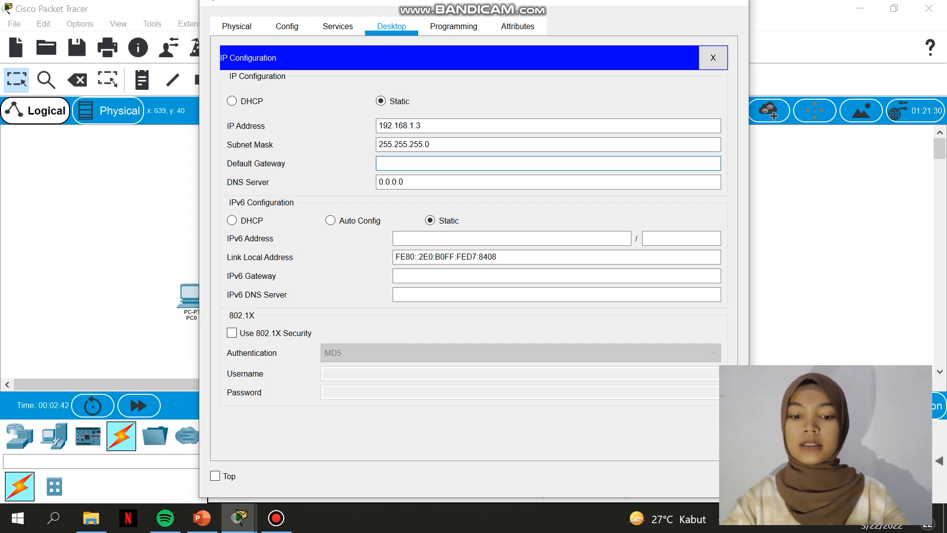
text(192.168.1.1)
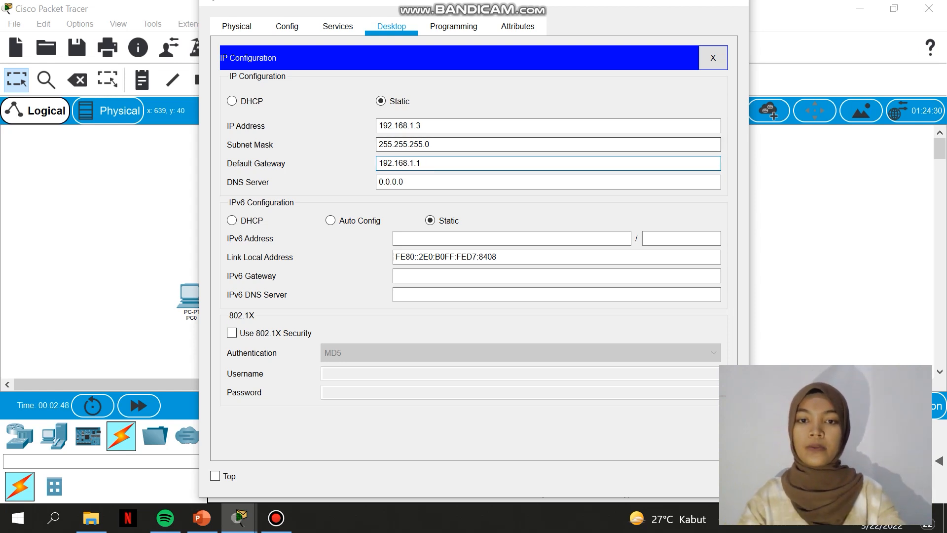
click(404, 182)
drag(404, 182, 378, 182)
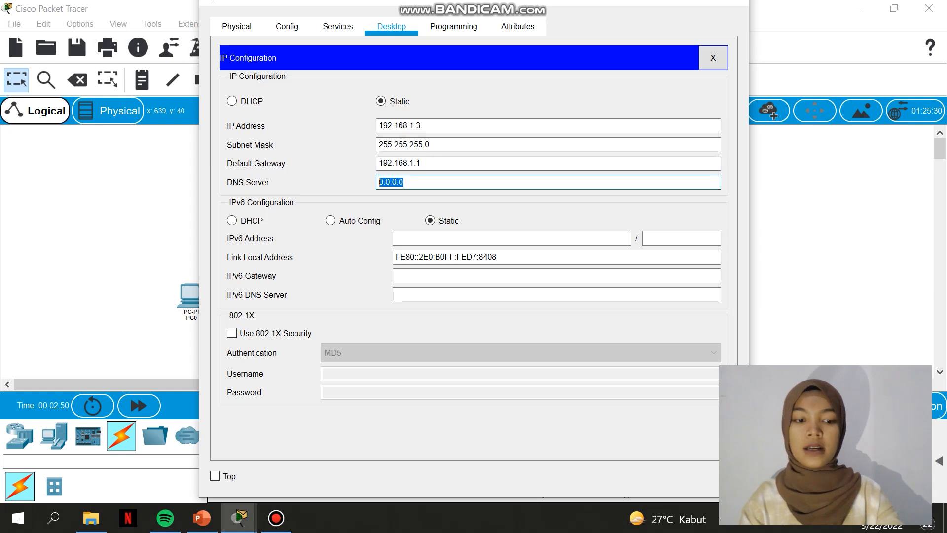
key(BackSpace)
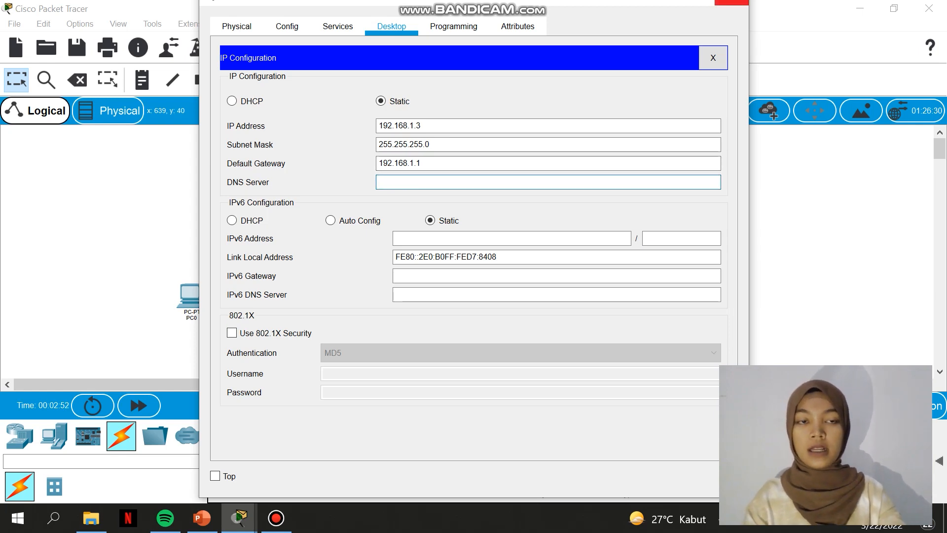
click(732, 2)
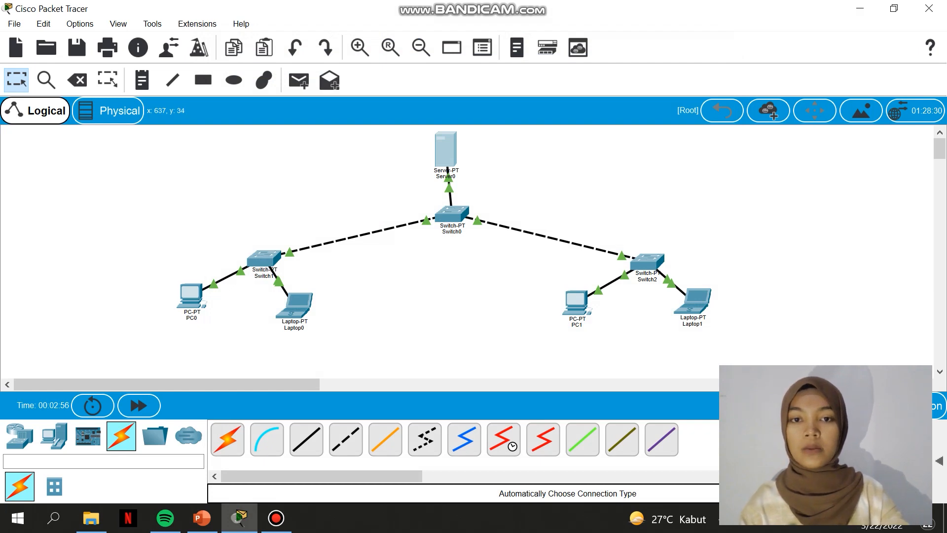
Step: Reopen Server0's IP configuration to check the saved address settings, and close it again
click(446, 149)
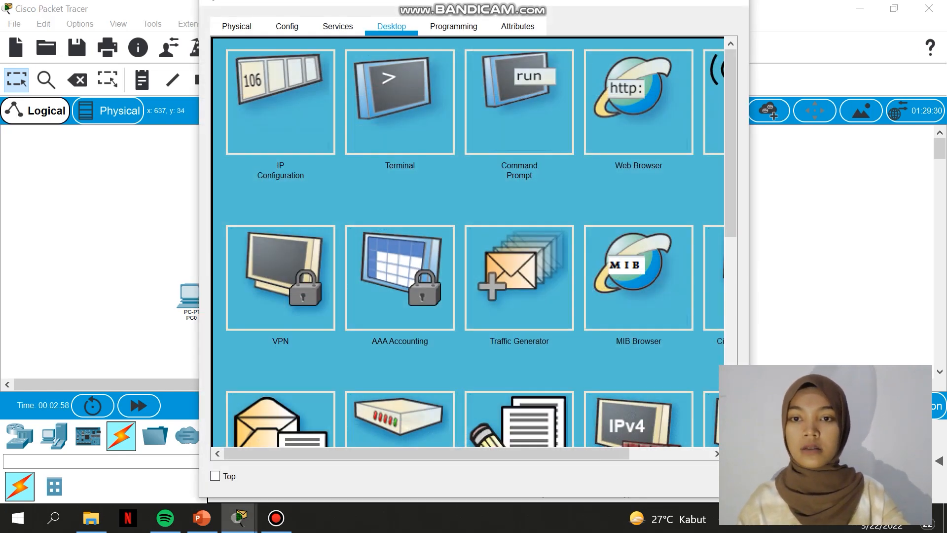
click(281, 106)
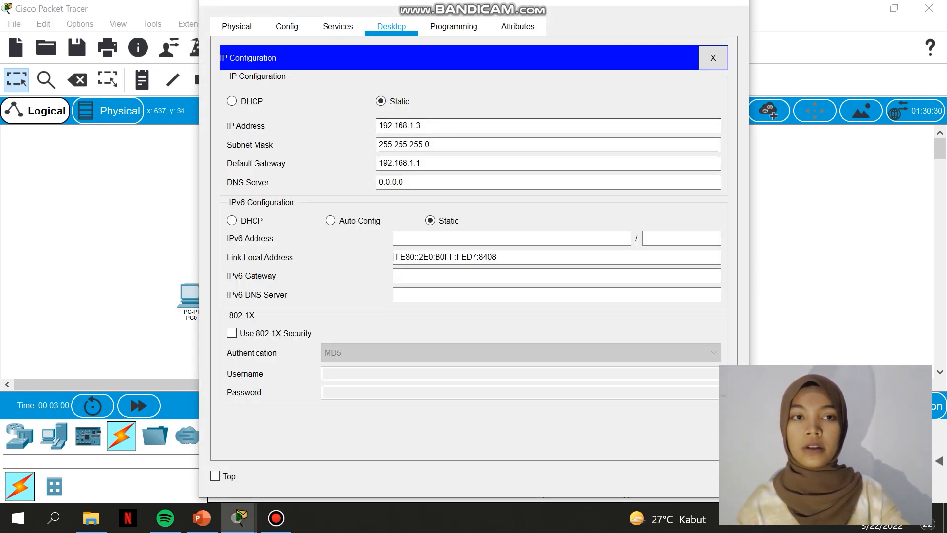
click(731, 3)
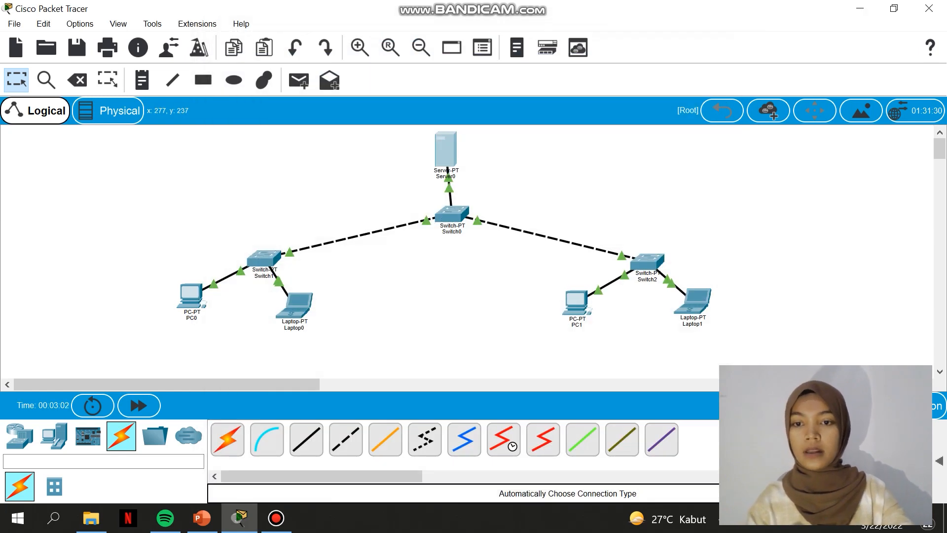
Step: Assign PC0 the static IP address 192.168.1.4 with the default subnet mask 255.255.255.0
click(191, 295)
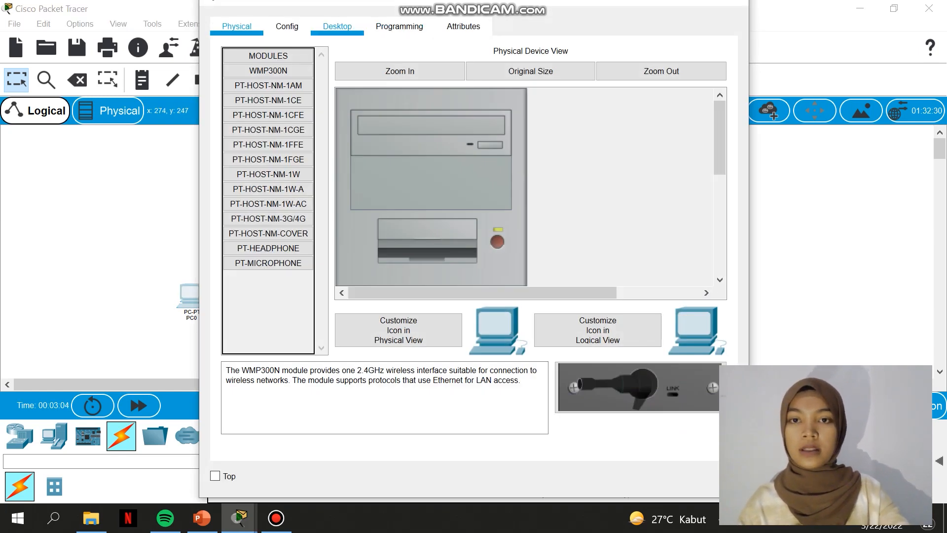
click(337, 26)
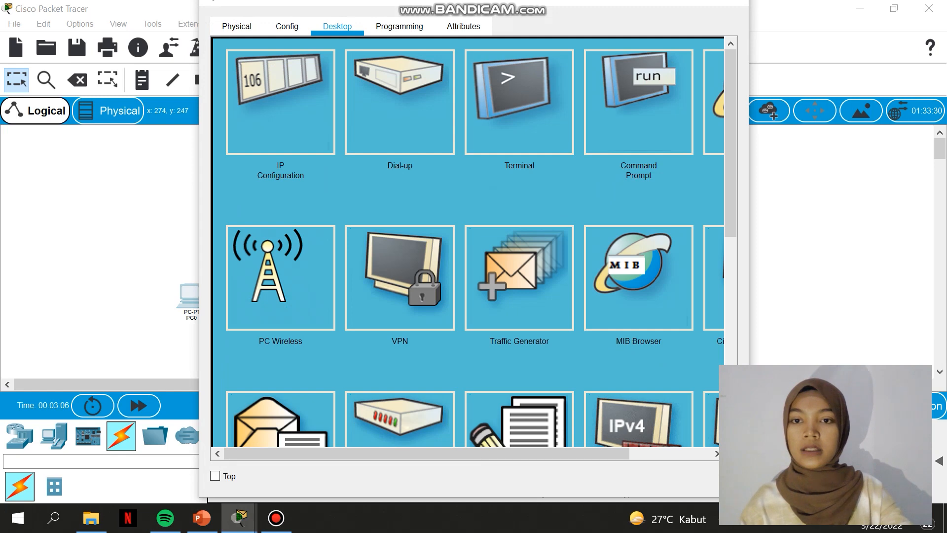
click(280, 101)
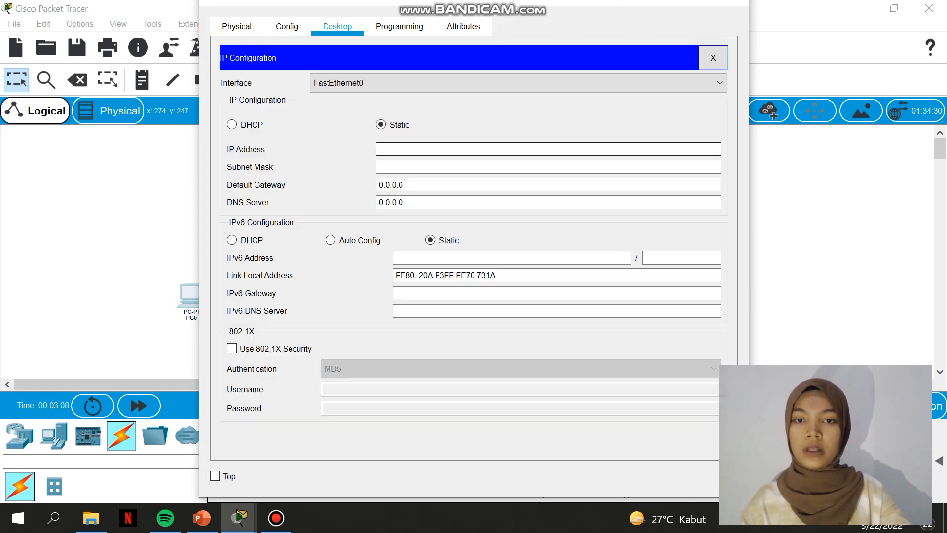
text(192)
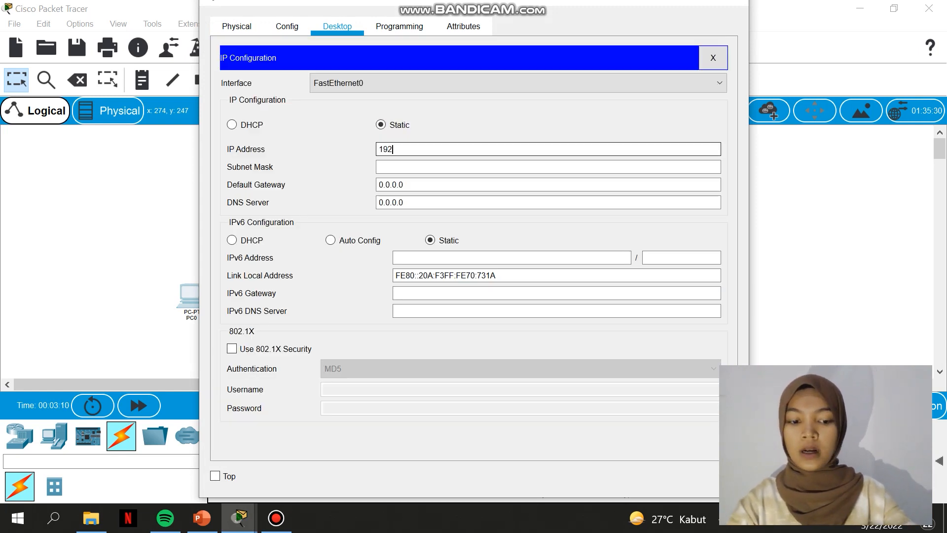
text(.168.1.4)
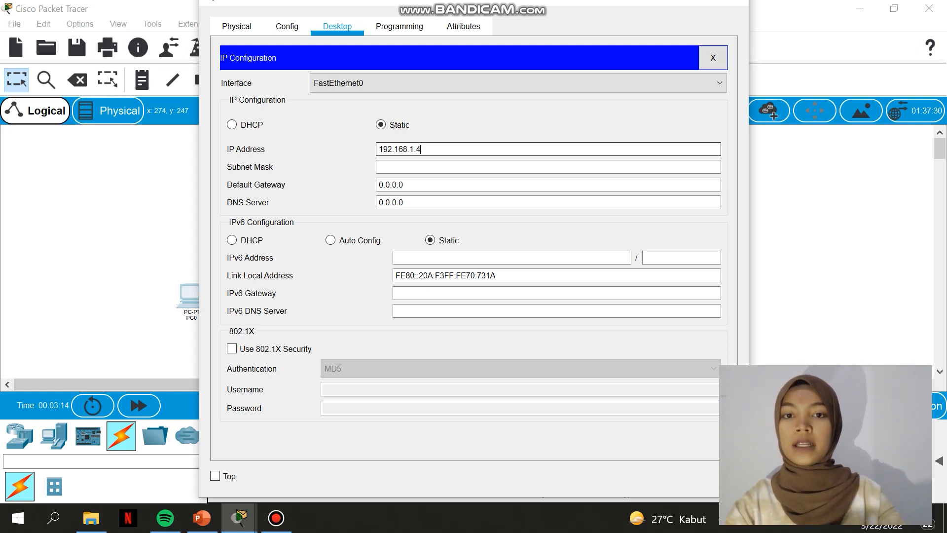
click(408, 167)
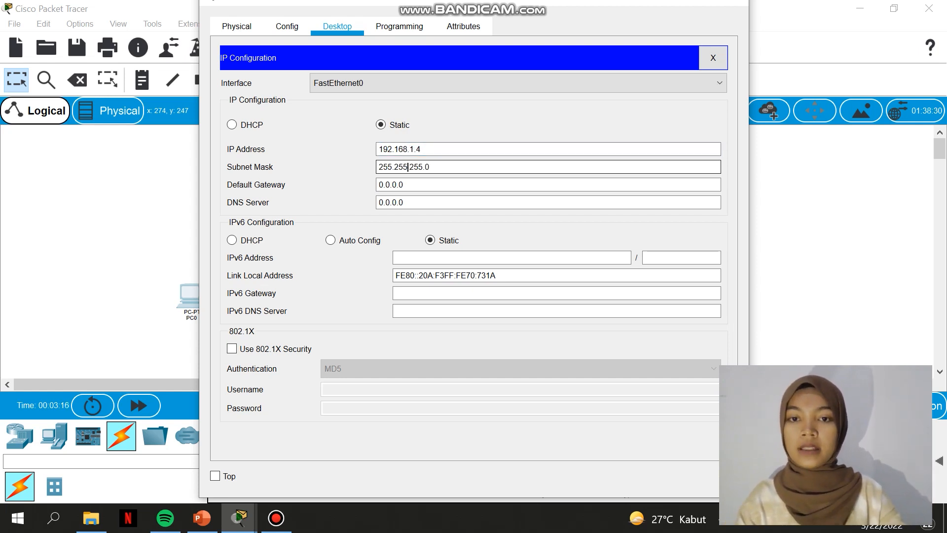
Step: Set PC0's default gateway to 192.168.1.1, clear its DNS server entry and close the PC's settings
key(Tab)
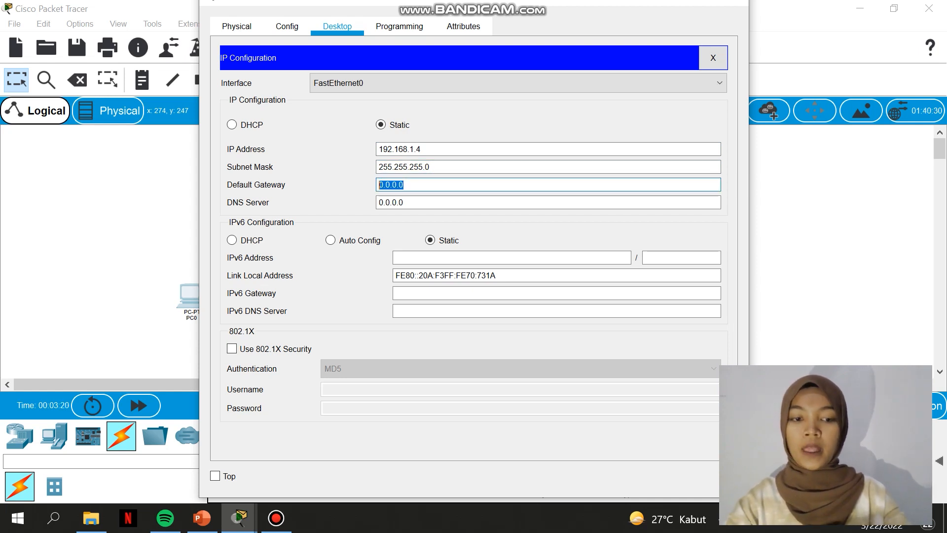
key(BackSpace)
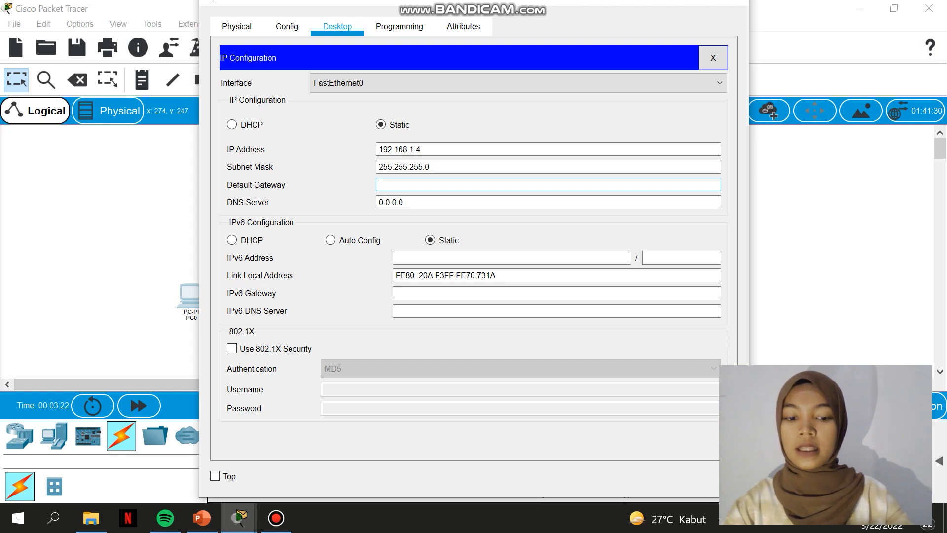
text(192.168.1.1)
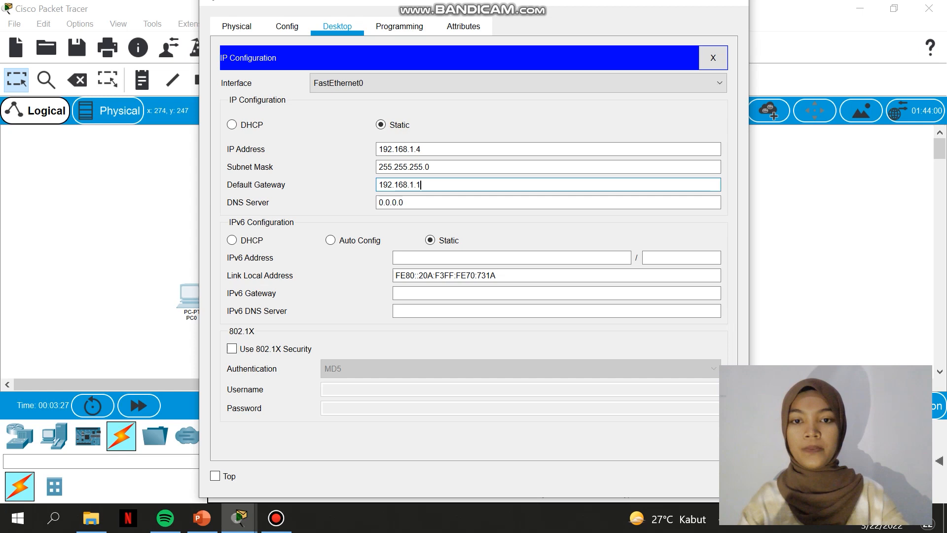
key(Tab)
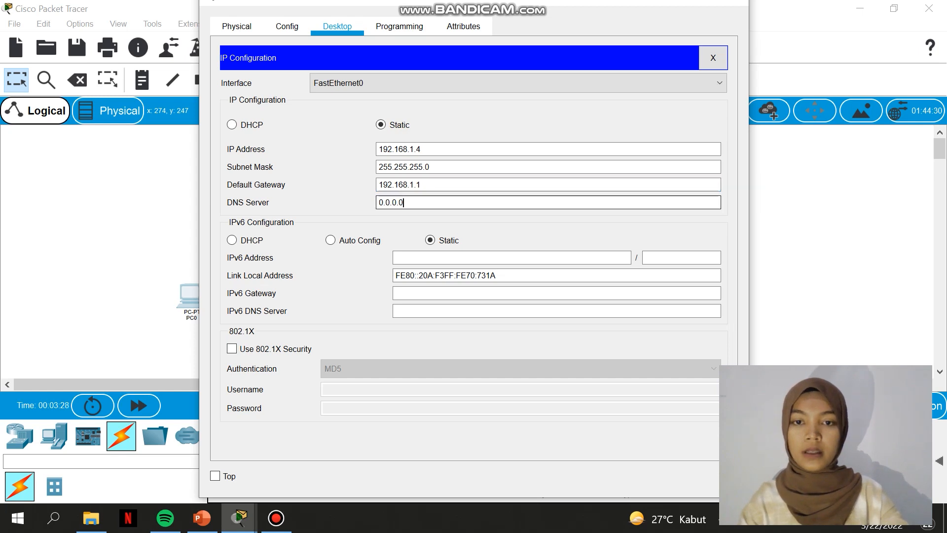
key(BackSpace)
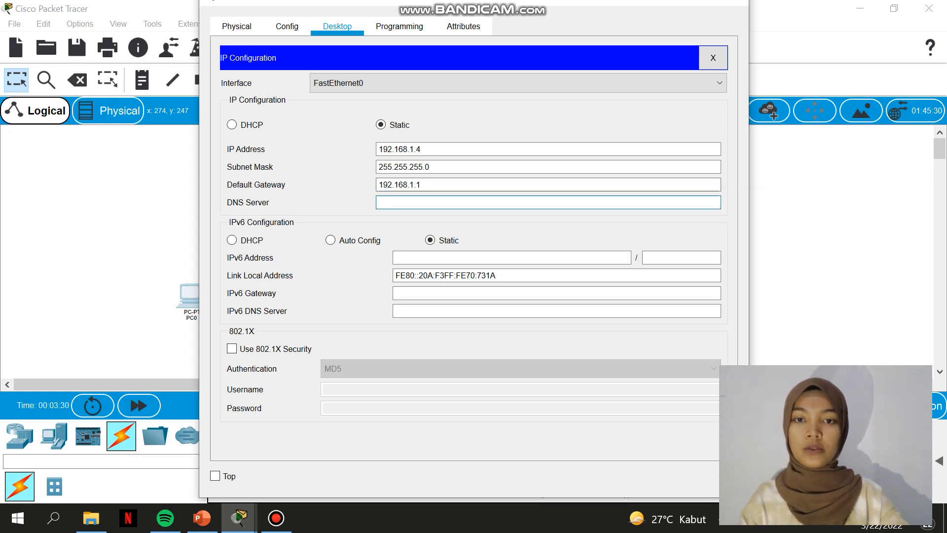
click(731, 3)
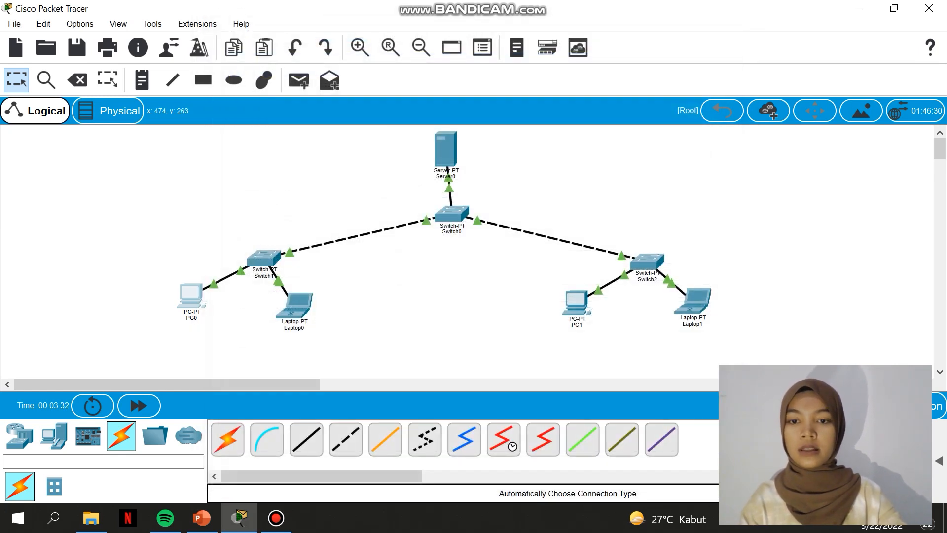
Step: Assign Laptop0 the static IP address 192.168.1.5 with the default subnet mask 255.255.255.0
click(294, 303)
click(338, 26)
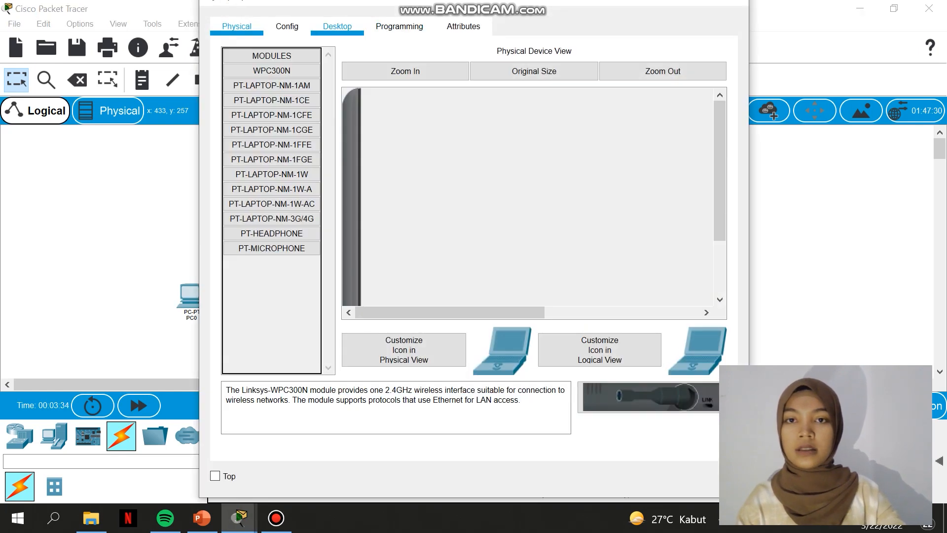
click(280, 101)
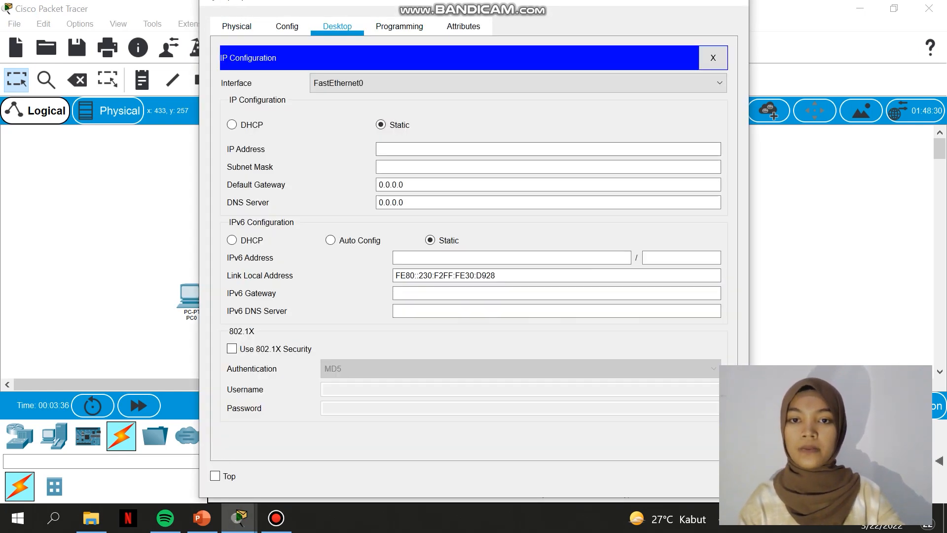
text(19)
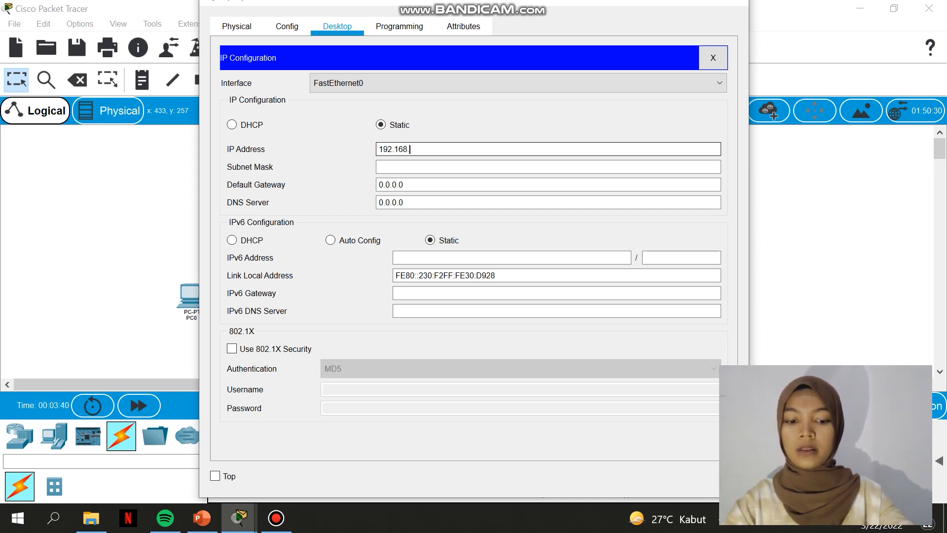
text(2.168.1.5)
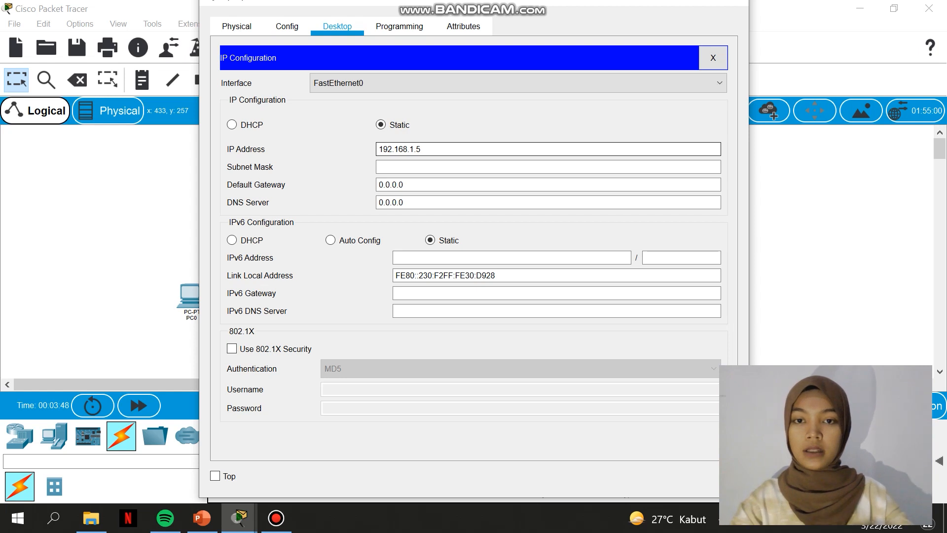
click(404, 167)
Step: Set Laptop0's default gateway to 192.168.1.1, clear its DNS server entry and close the laptop's settings
click(405, 184)
key(ctrl+a)
text(192)
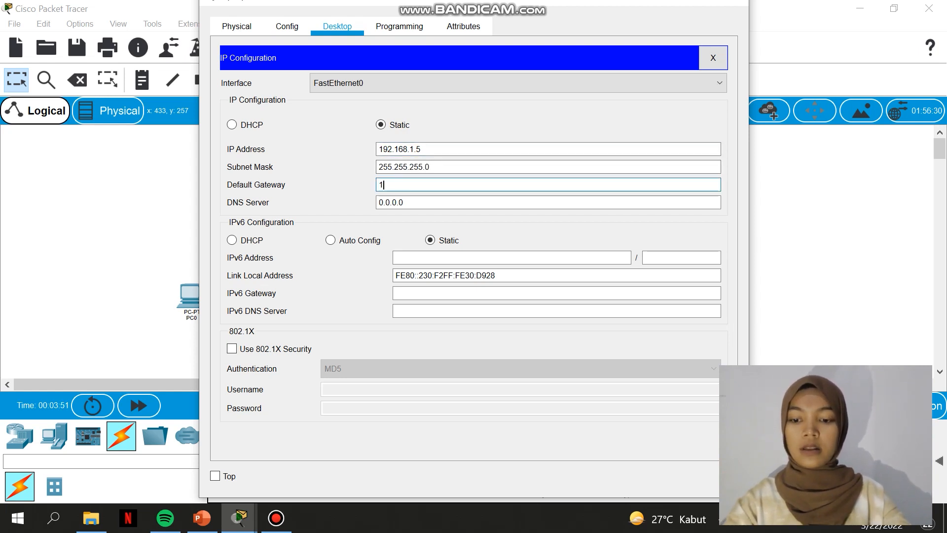
text(.1)
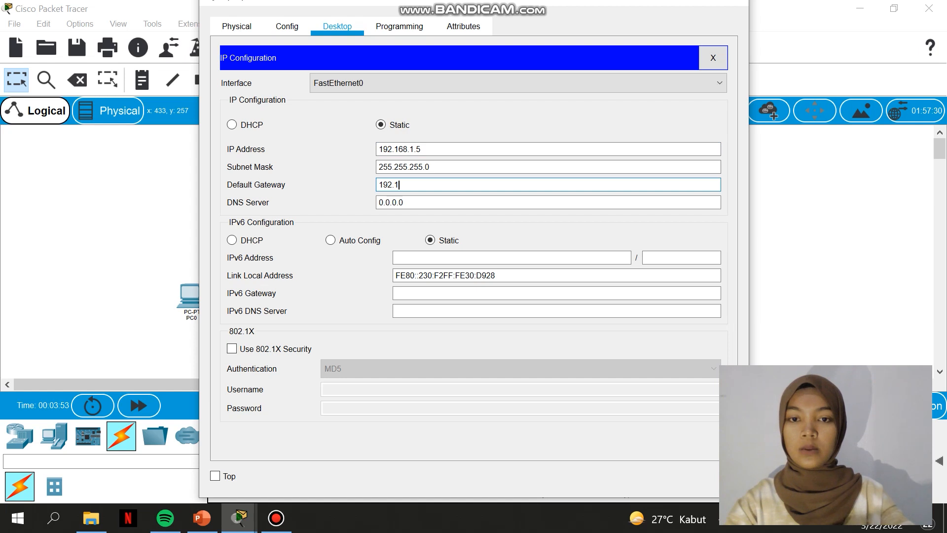
text(68.1.1)
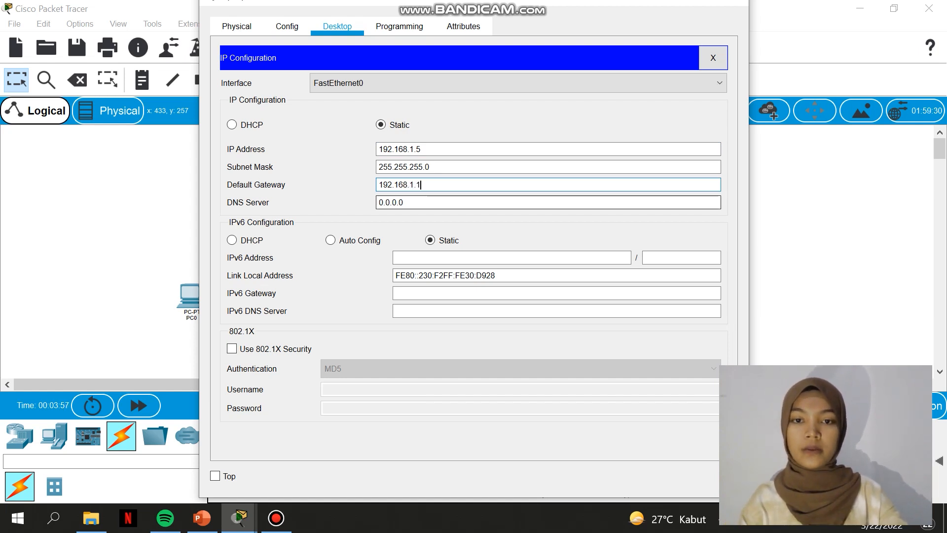
key(Tab)
key(BackSpace)
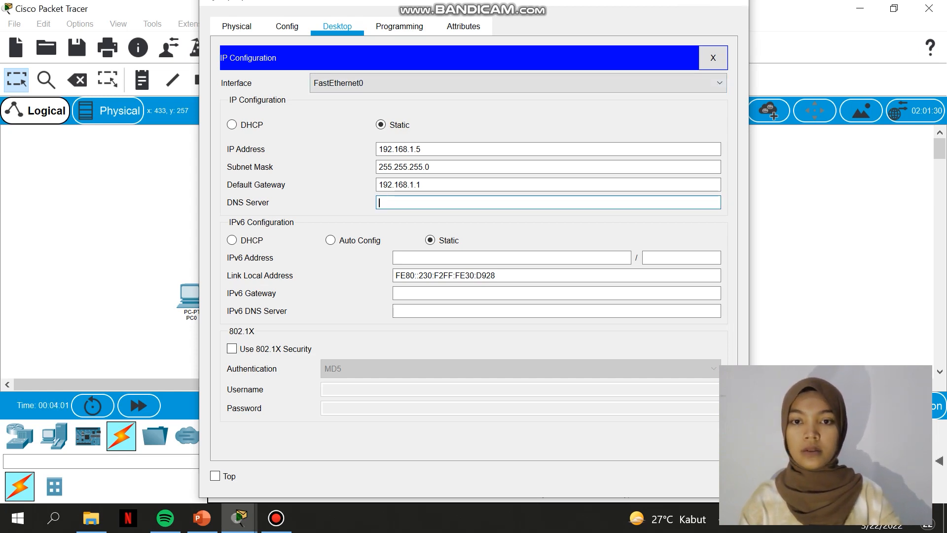
click(731, 2)
Step: Assign PC1 the static IP address 192.168.1.6 with the default subnet mask 255.255.255.0
click(577, 302)
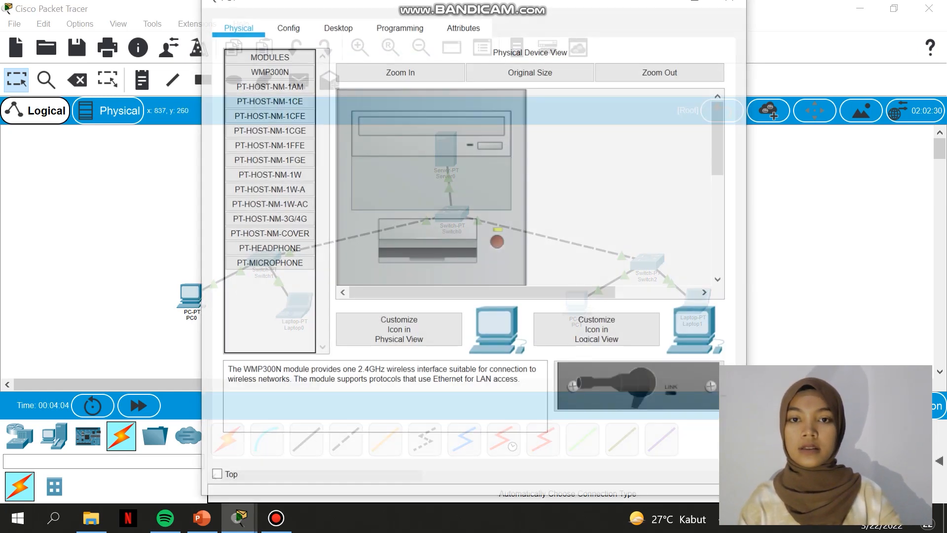
click(337, 27)
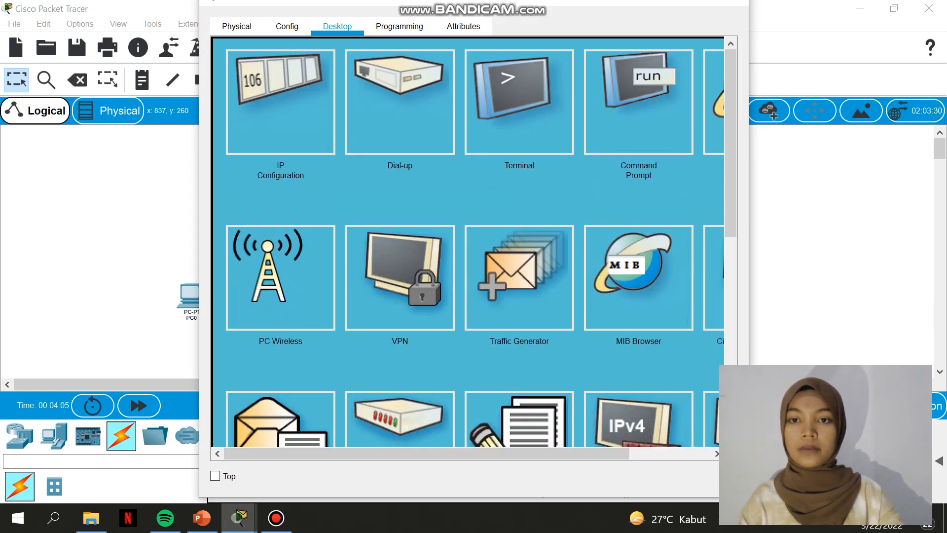
click(279, 94)
text(1)
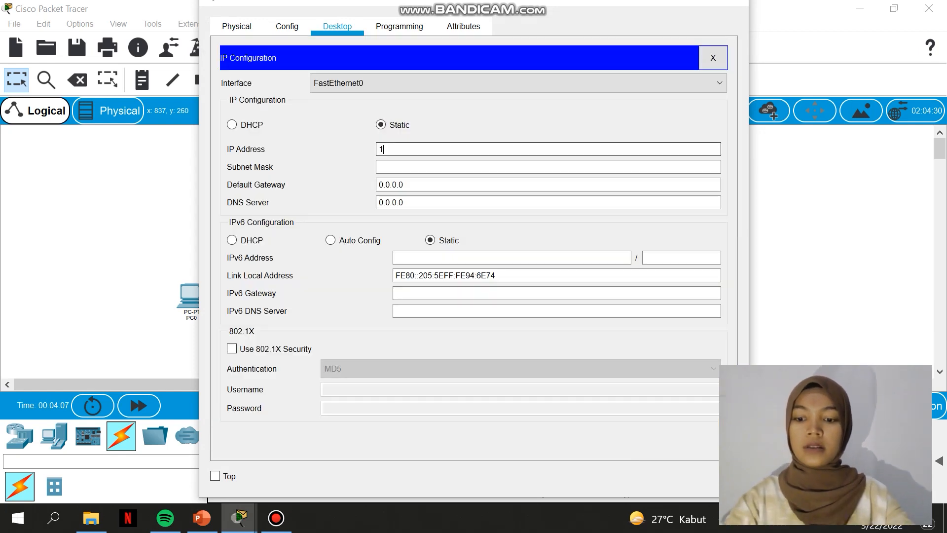
text(92.1)
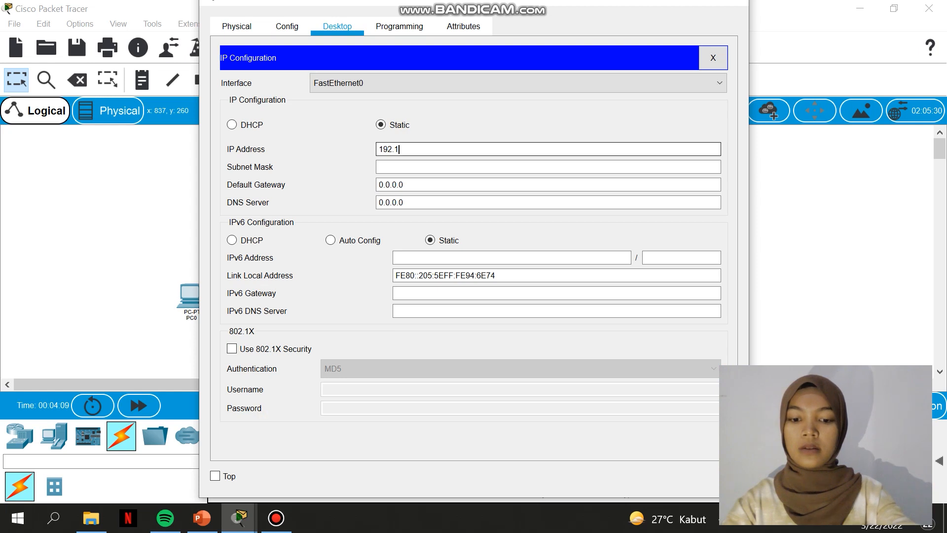
text(68.1.6)
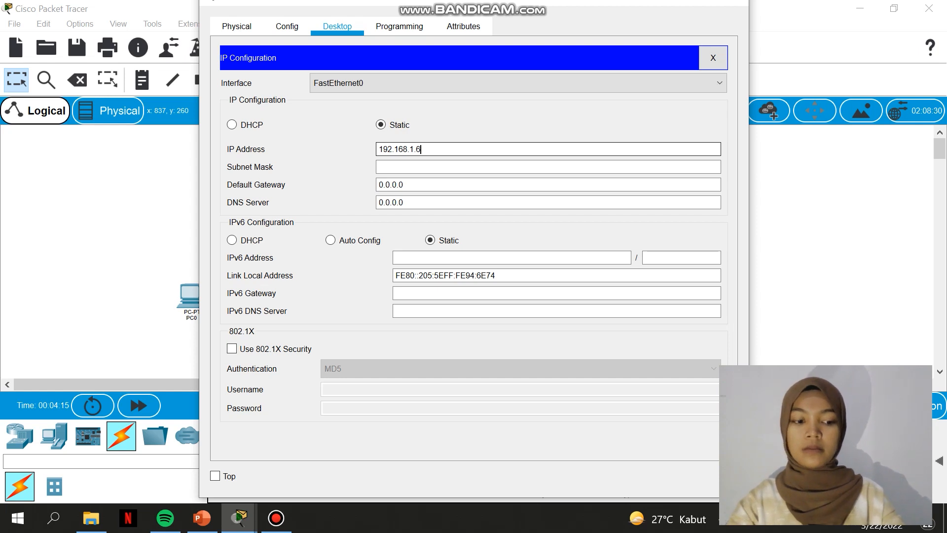
key(Tab)
key(Tab)
key(Tab)
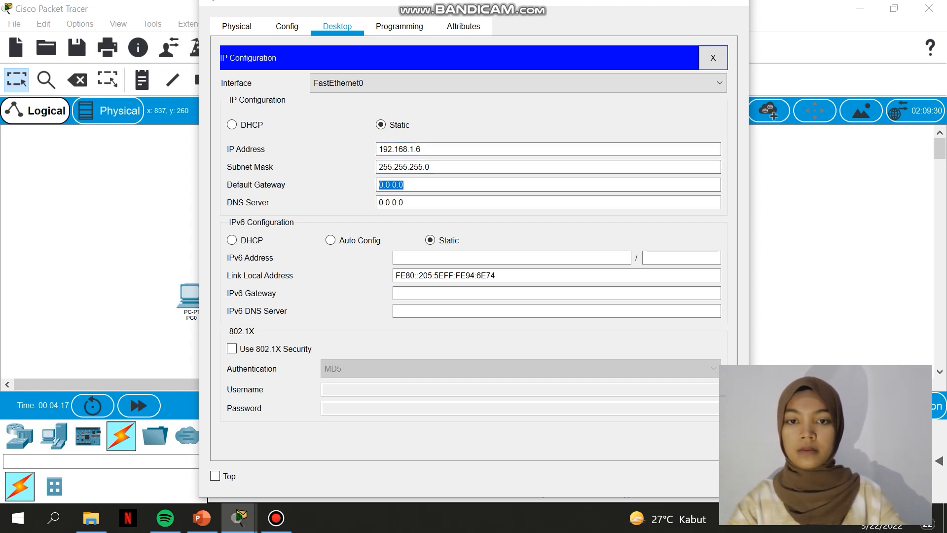
Step: Set PC1's default gateway to 192.168.1.1, clear its DNS server entry and close the PC's settings
text(192)
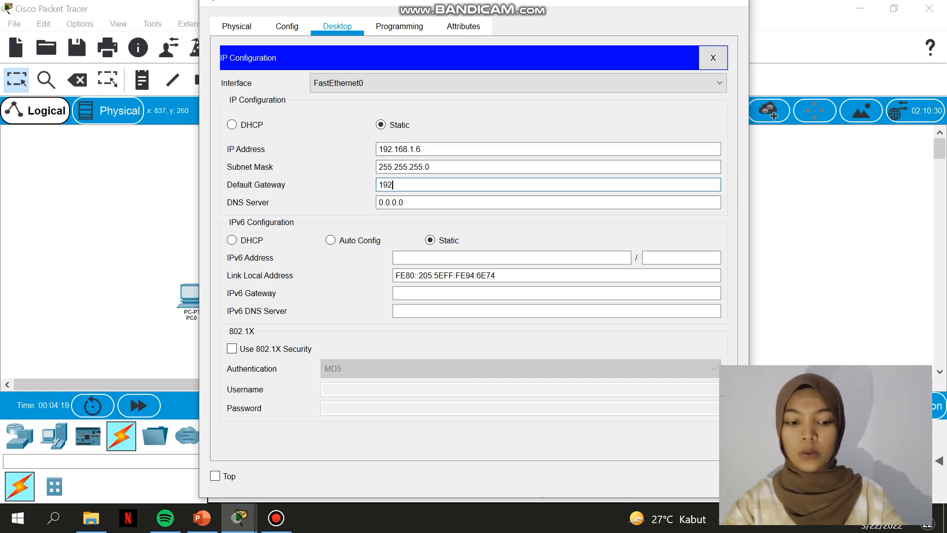
text(.168.1.1)
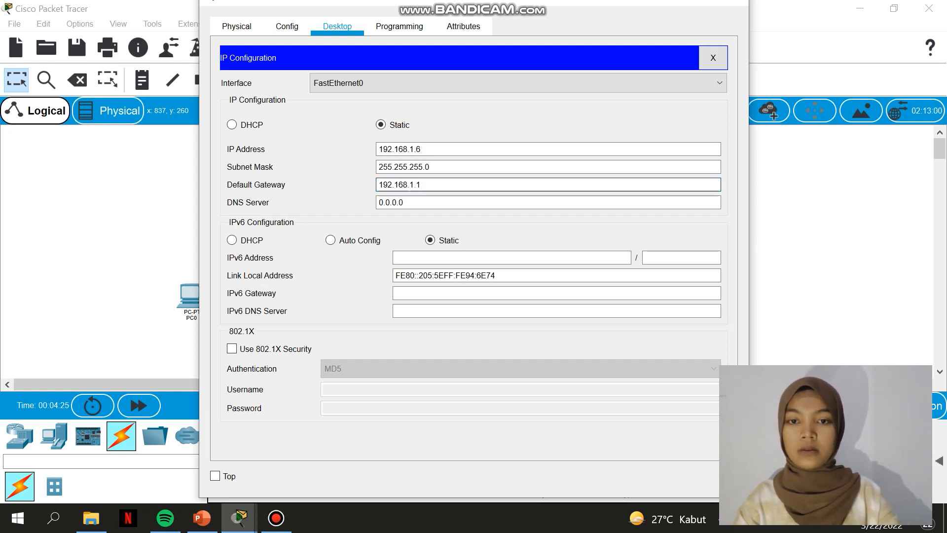
key(Tab)
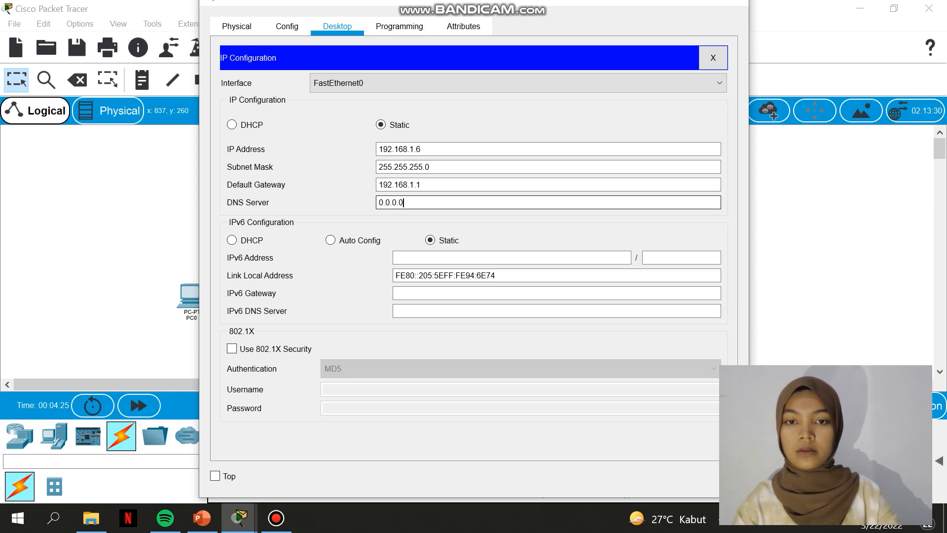
key(BackSpace)
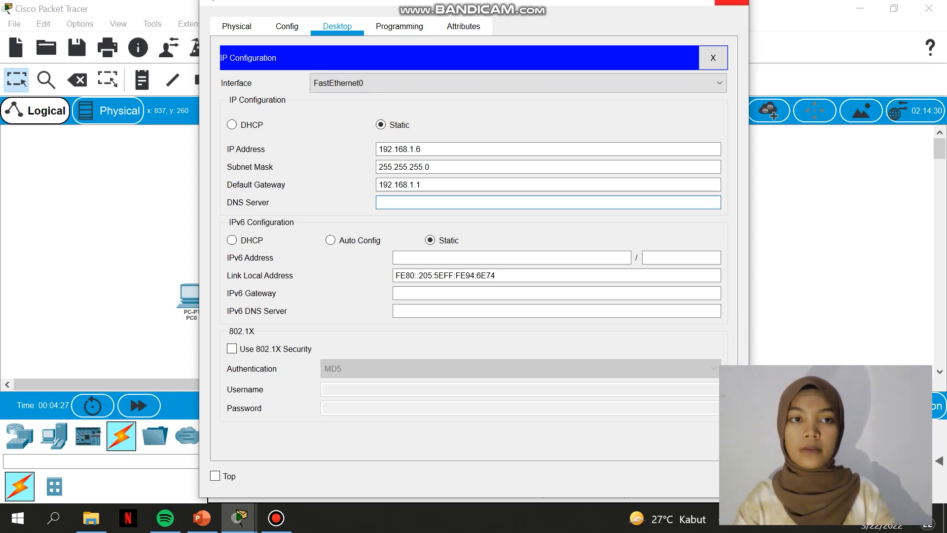
click(731, 2)
Step: Assign Laptop1 the static IP address 192.168.1.8 with the default subnet mask 255.255.255.0
click(693, 302)
click(338, 27)
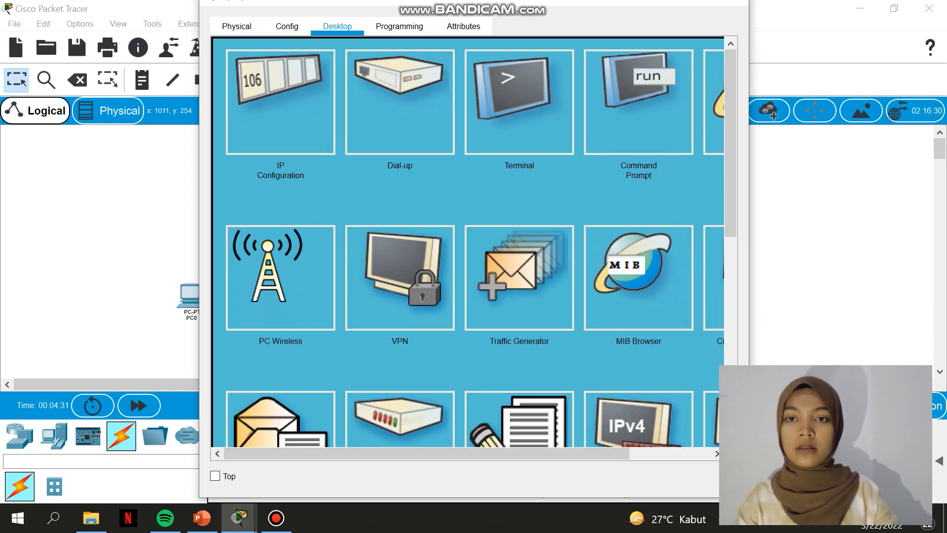
click(282, 102)
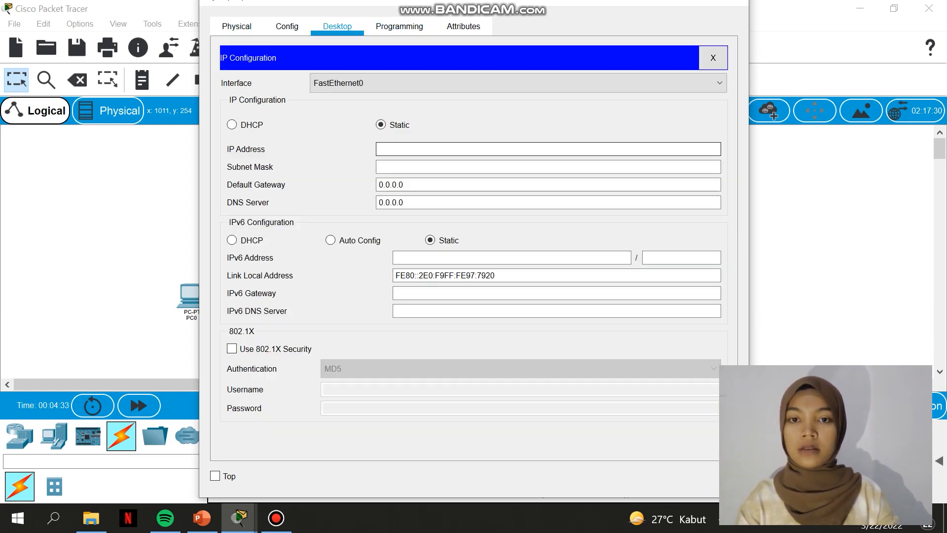
click(394, 149)
text(192)
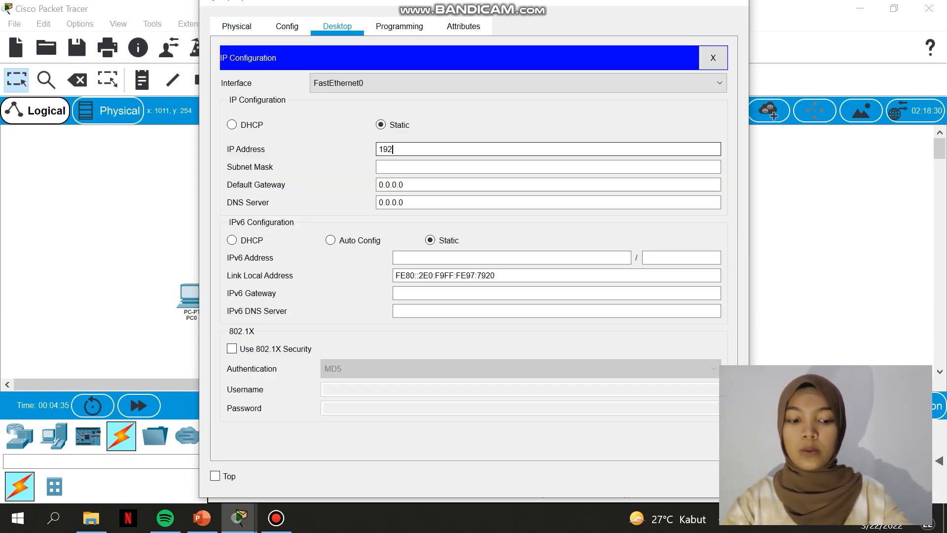
text(.168.)
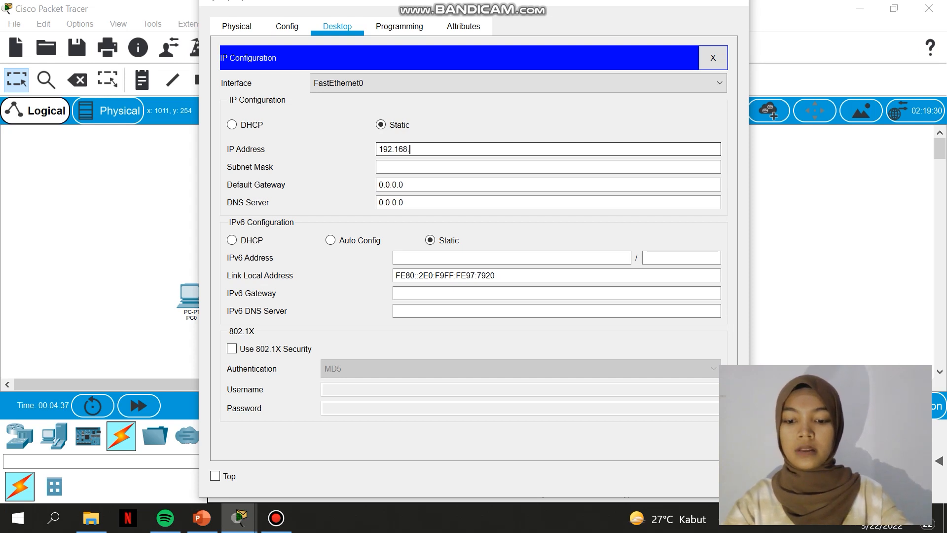
text(1)
text(.)
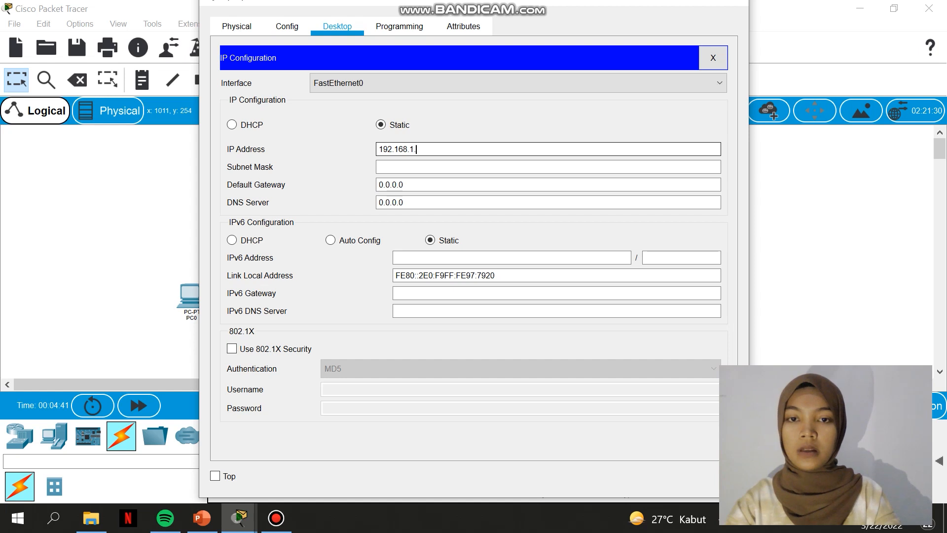
text(8)
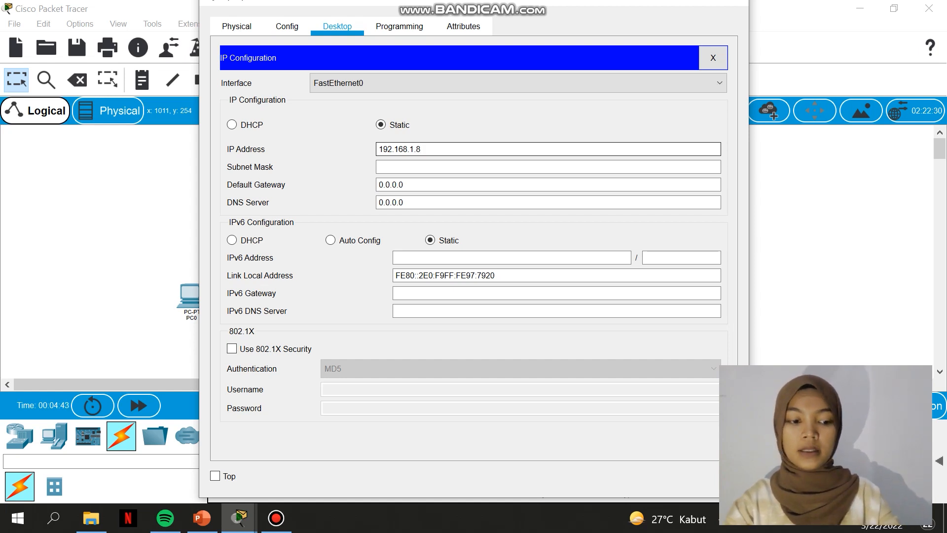
key(Tab)
key(Tab)
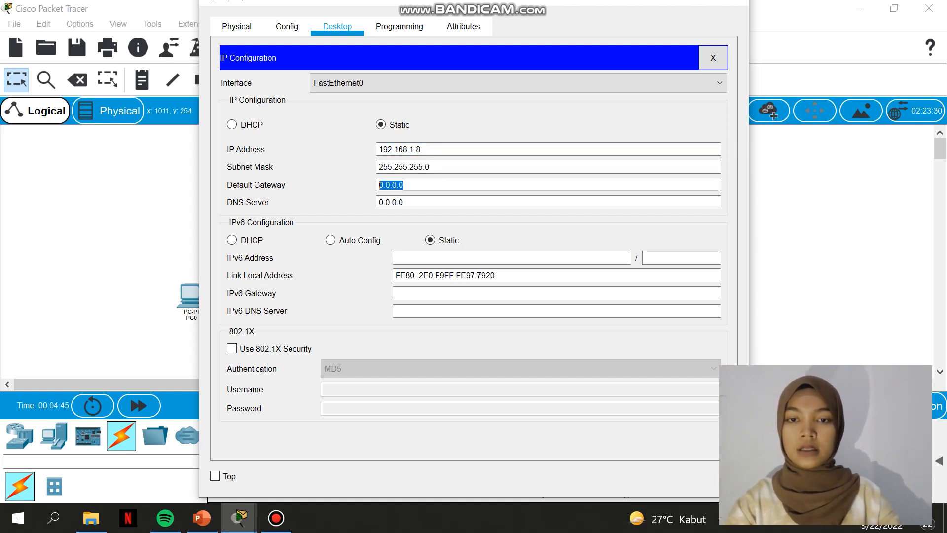
Step: Set Laptop1's default gateway to 192.168.1.1, clear its DNS server entry and close the laptop's settings
text(192.168.1.)
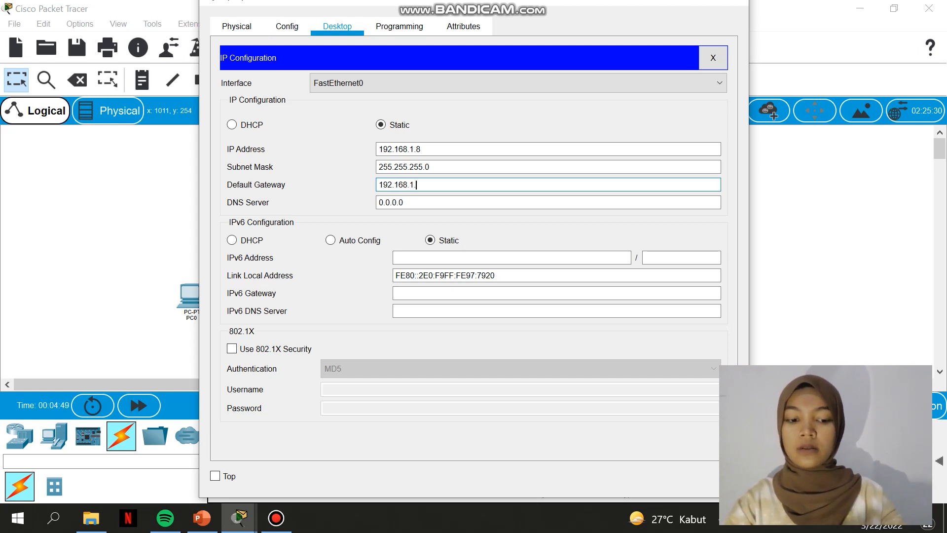
text(1)
drag(405, 203, 378, 203)
key(BackSpace)
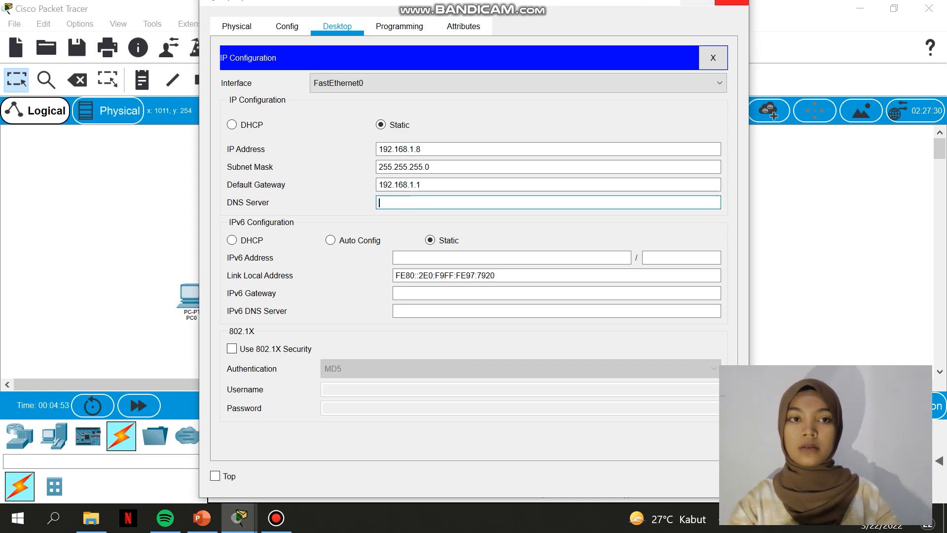
click(733, 2)
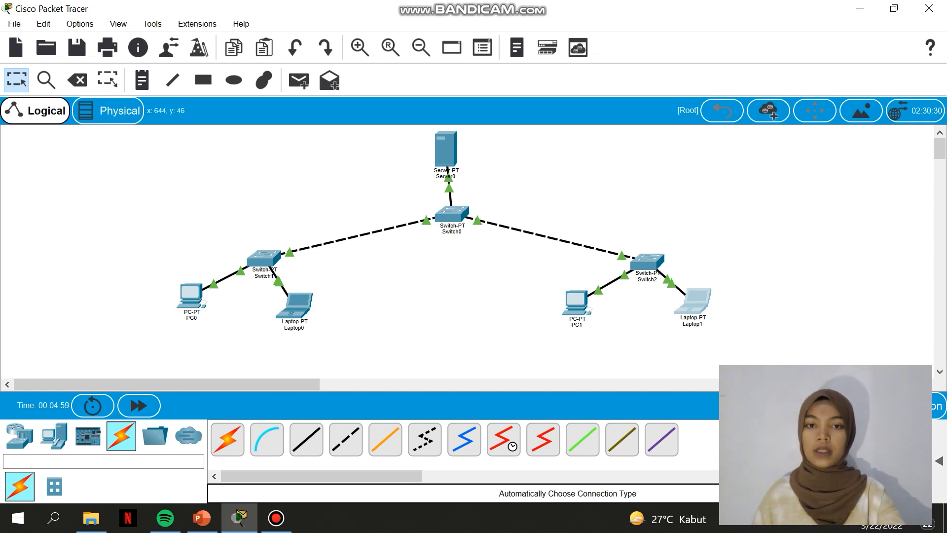
Step: Test connectivity from Server0's command prompt with PING 192.168.1.3, and close the server's window
mouse_move(447, 171)
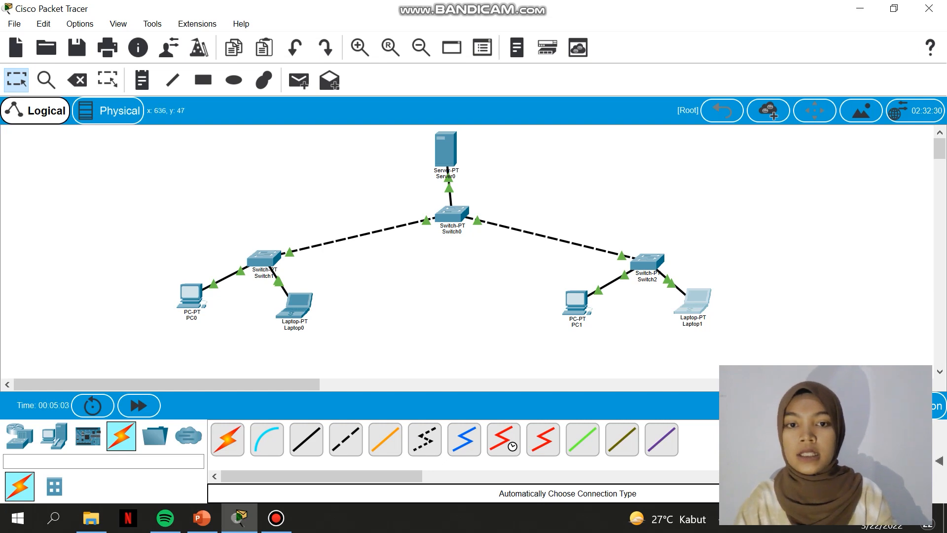
click(446, 150)
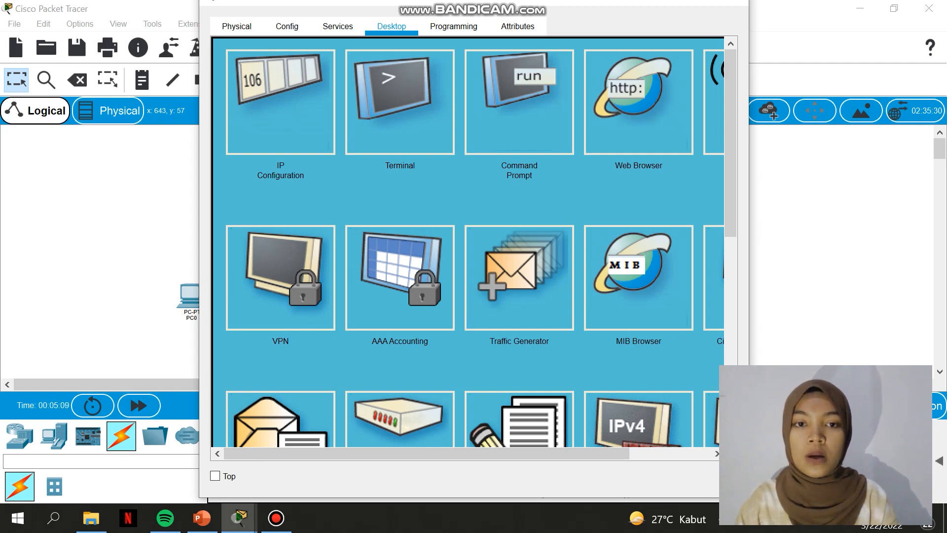
click(519, 102)
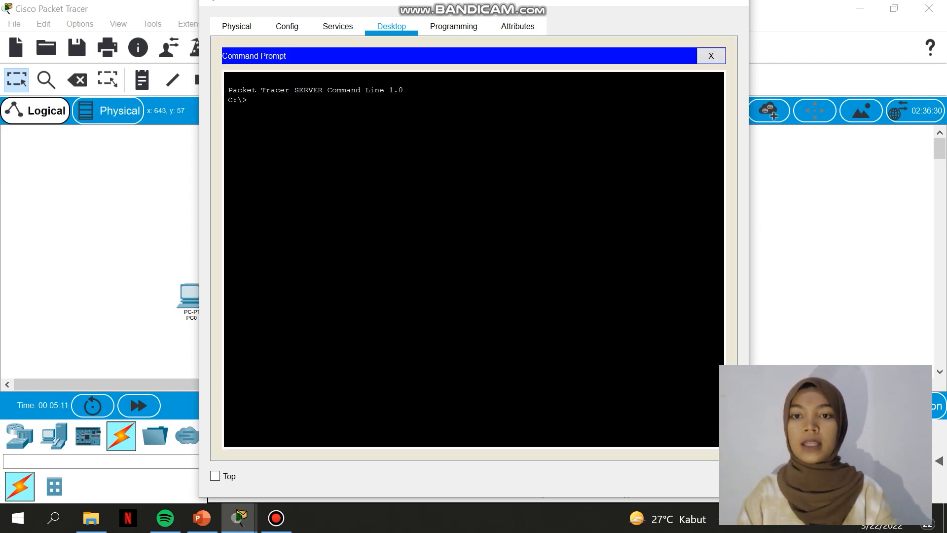
key(Caps_Lock)
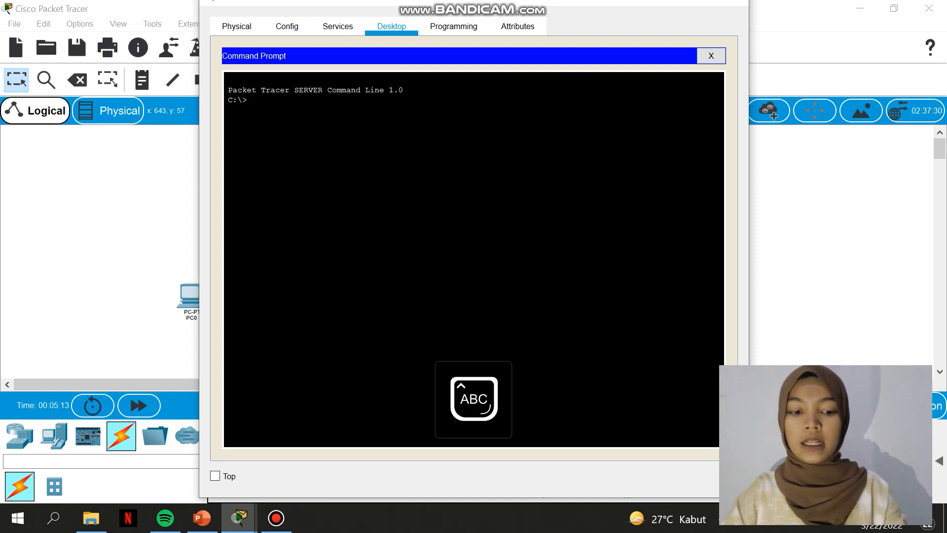
text(PING)
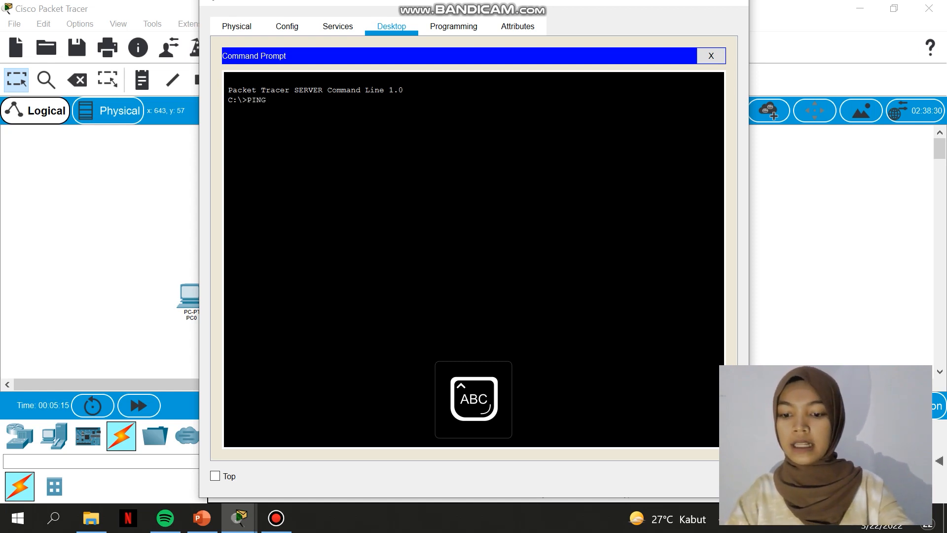
text( 192.1)
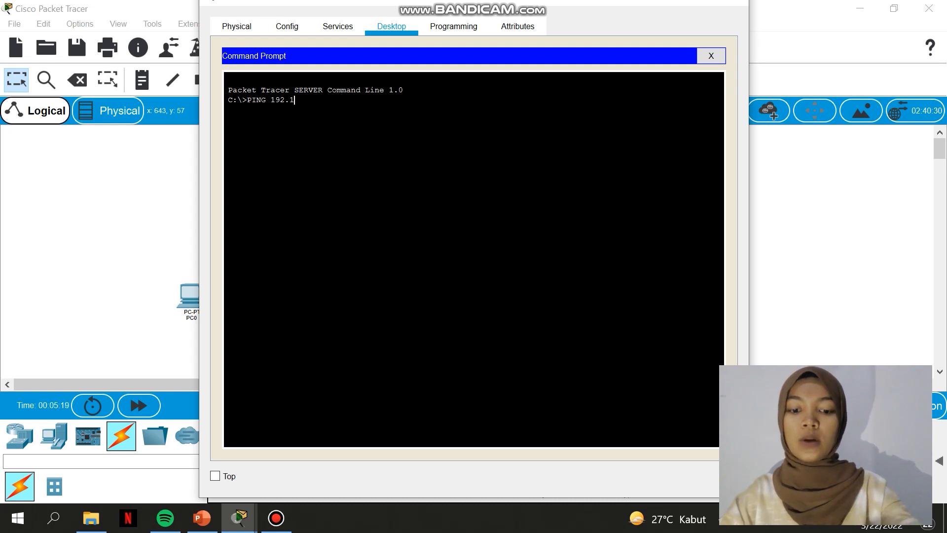
text(68.1.)
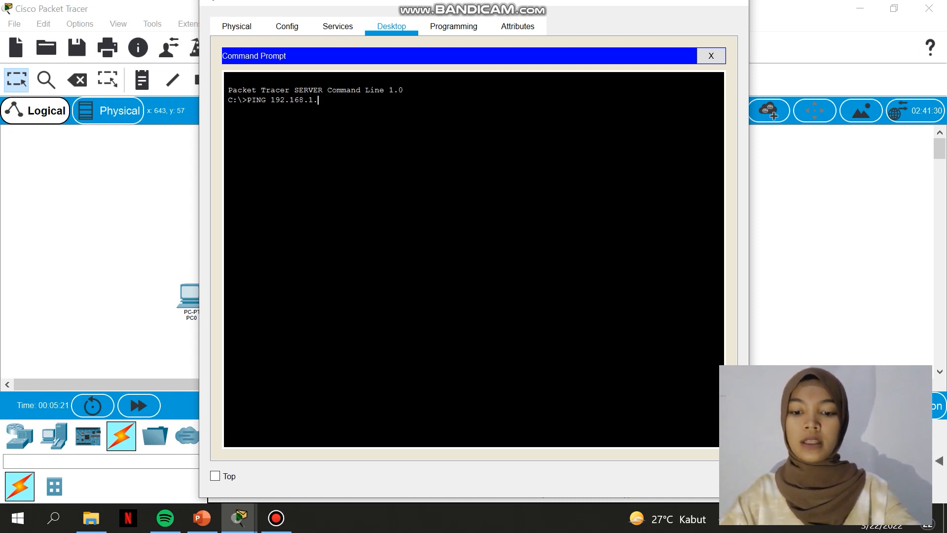
text(3)
key(Return)
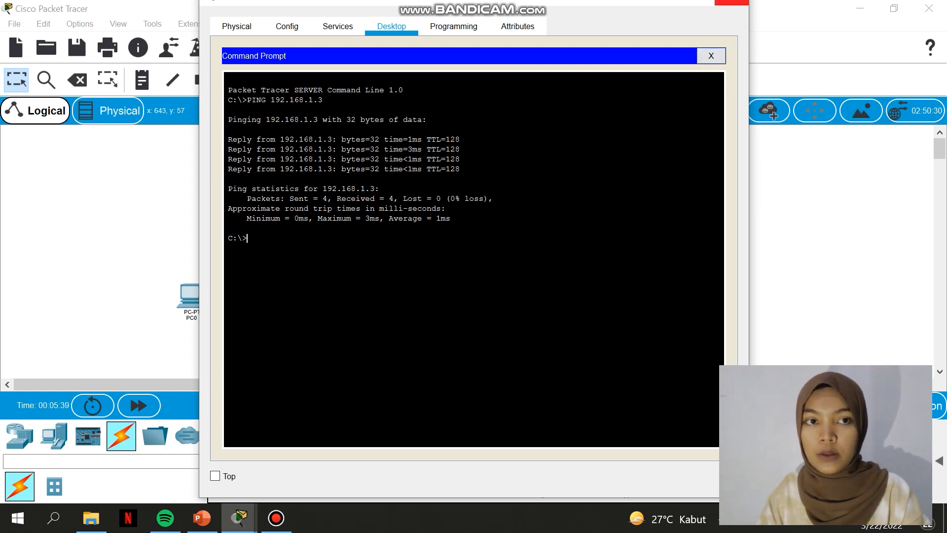
click(732, 2)
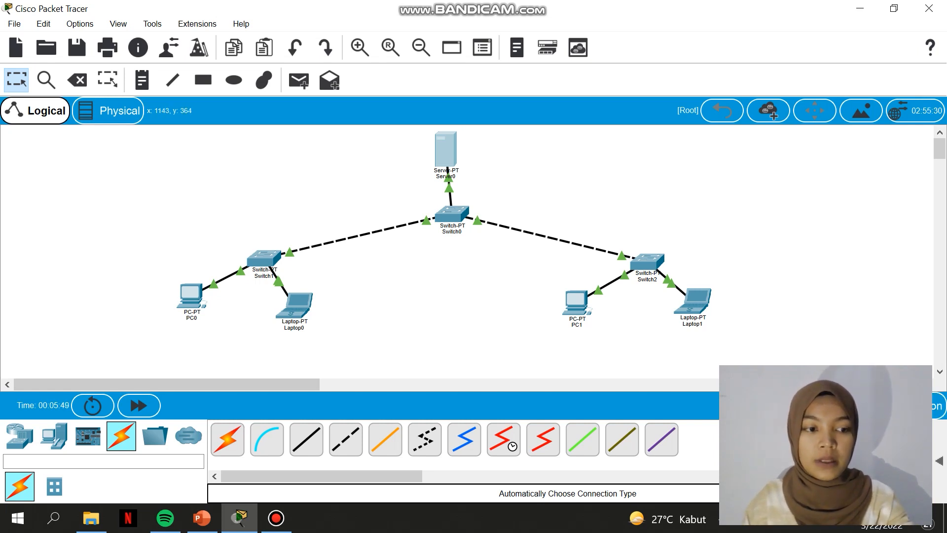
Step: Reveal the PDU list, and test connectivity from Server0's command prompt with PING 192.168.1.5, closing the server's window when finished
click(939, 461)
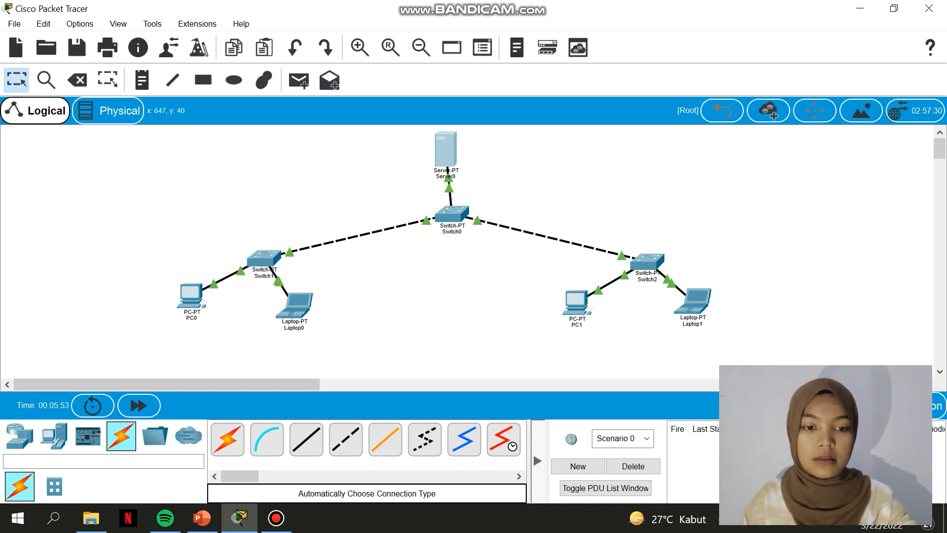
click(446, 165)
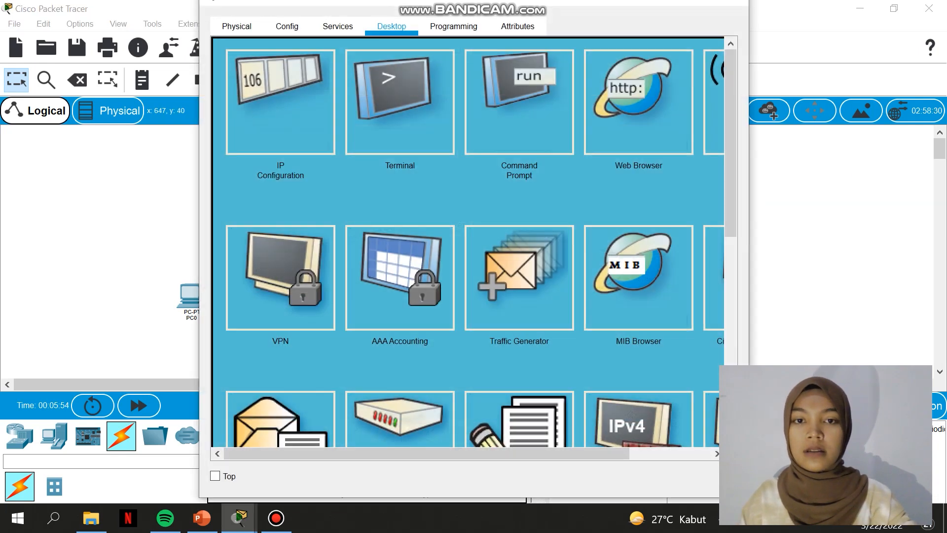
click(519, 101)
text(PING 192.168.1)
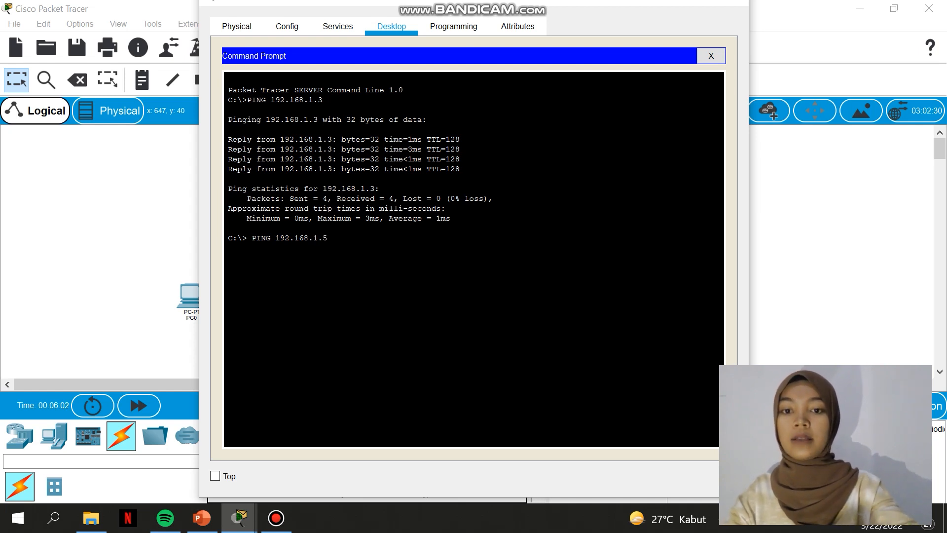
text(.5)
key(Return)
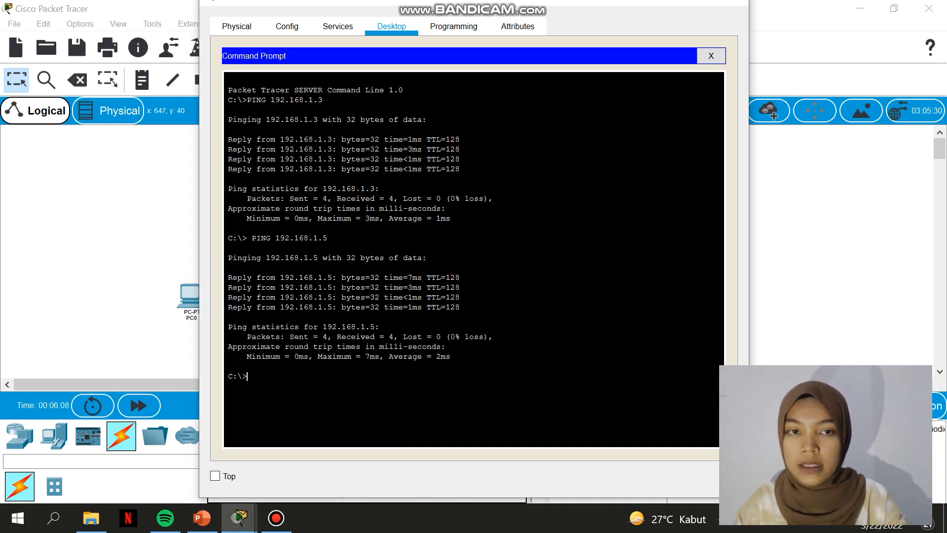
click(735, 2)
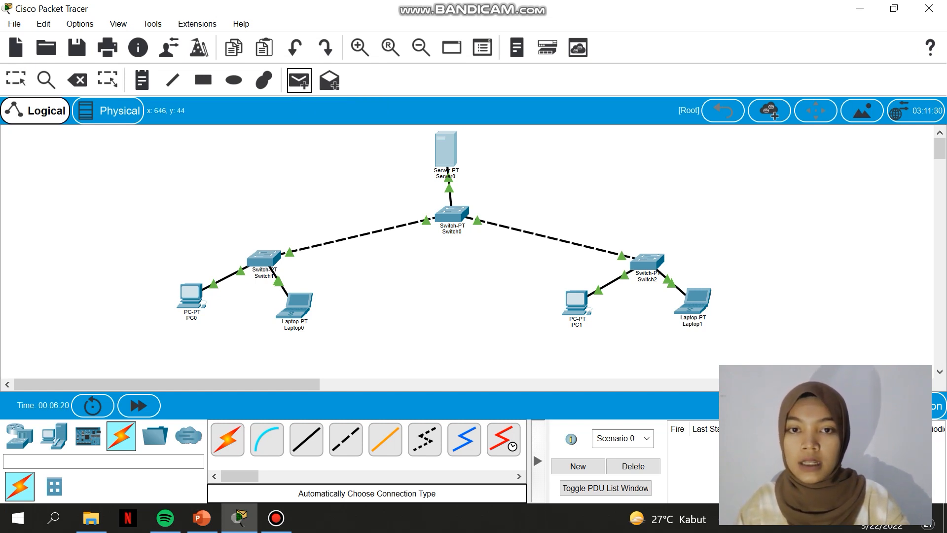
Step: Send a simple PDU from Server0 to Laptop0 and play its transmission in Simulation mode with the Simulation Panel undocked
click(452, 154)
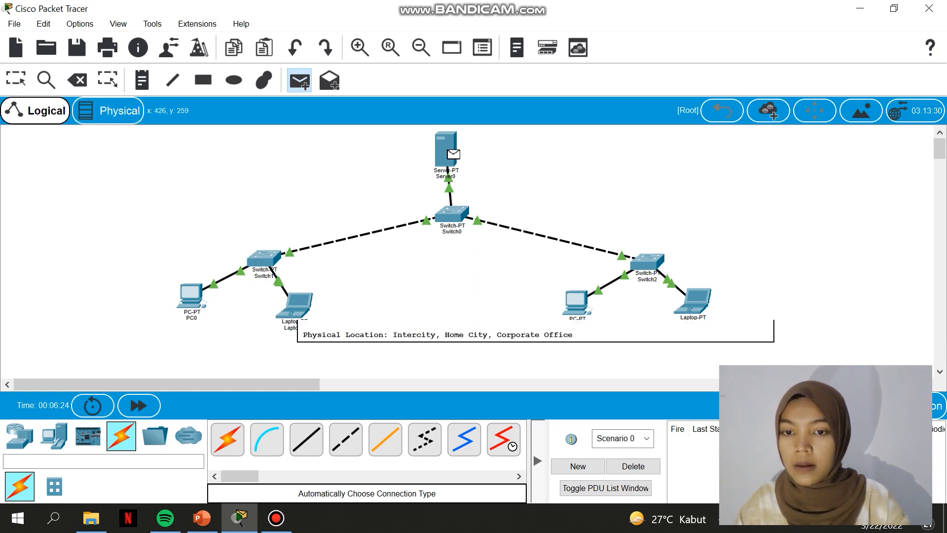
click(294, 305)
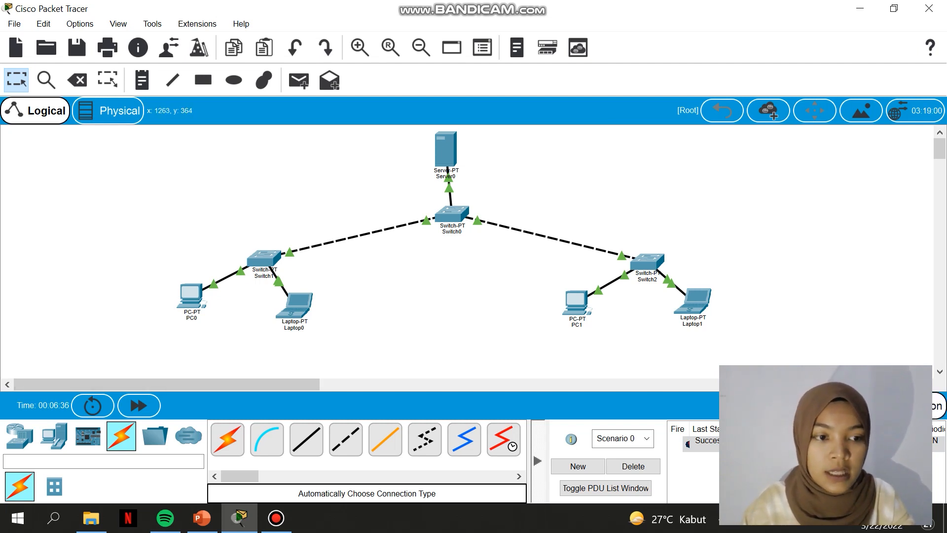
click(918, 405)
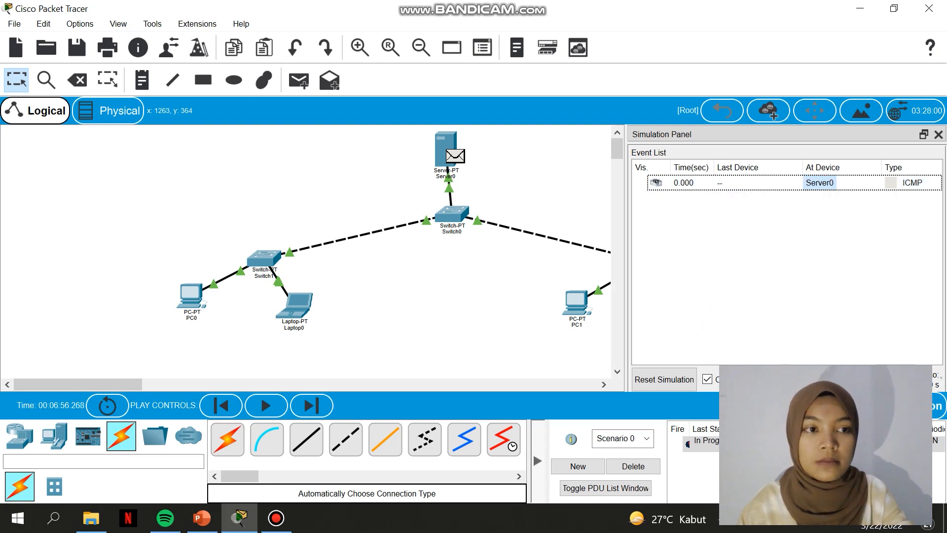
click(923, 134)
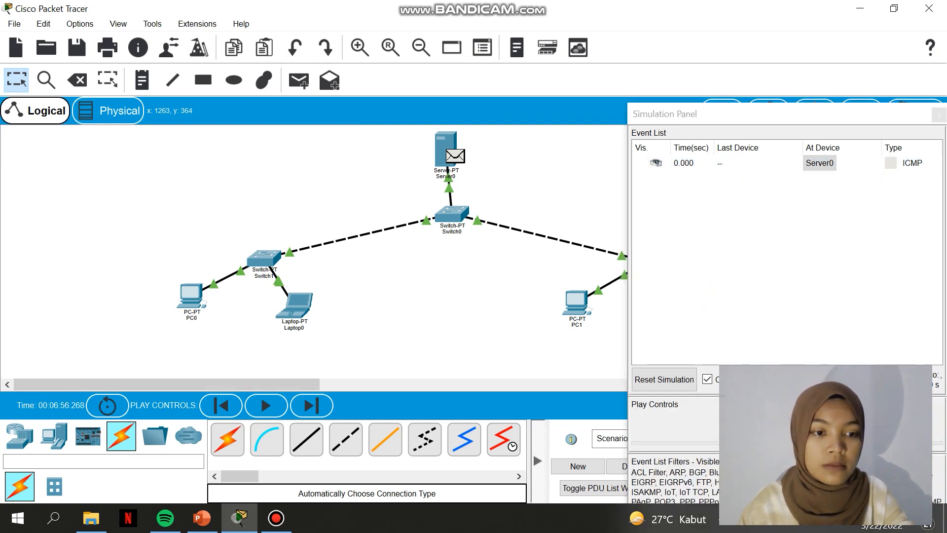
click(787, 424)
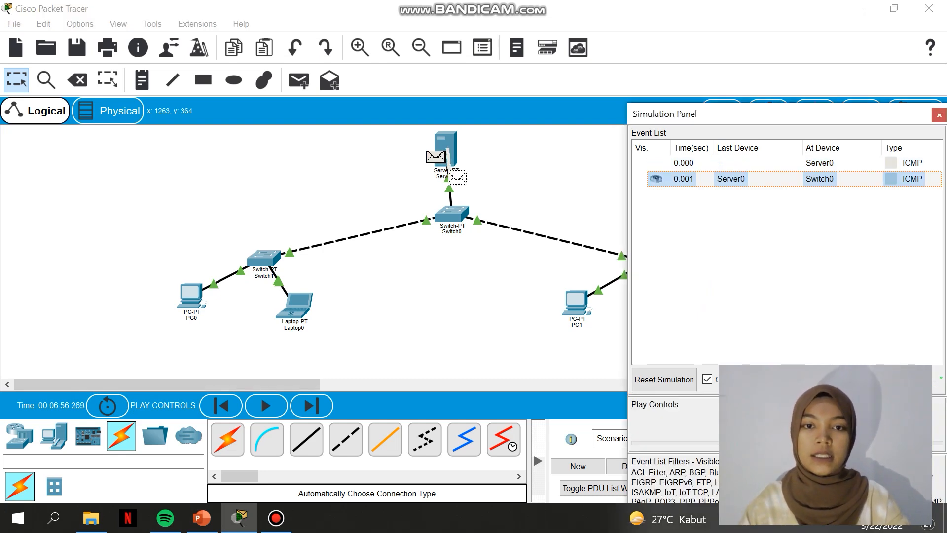